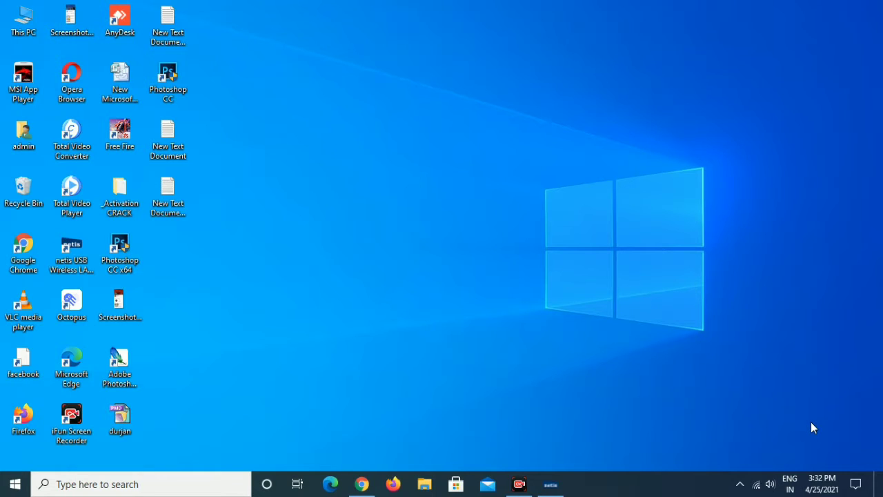
# - Open Local Disk (G:) from This PC
pyautogui.doubleClick(27, 26)
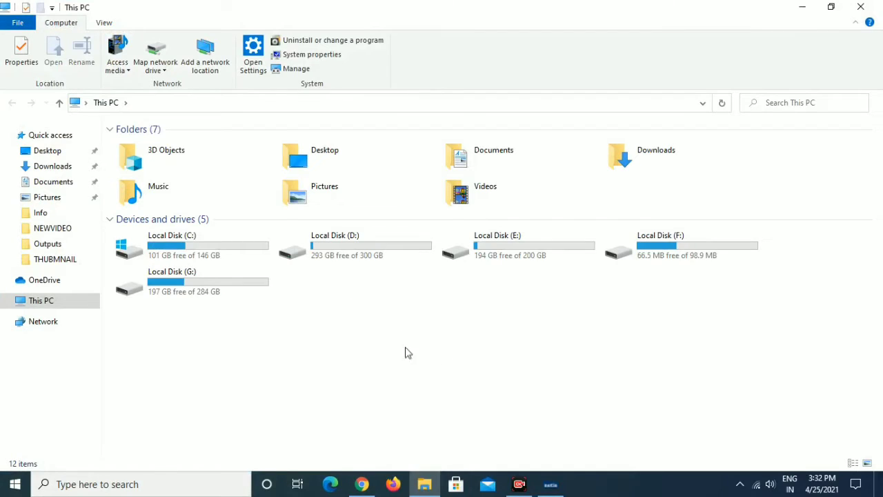
pyautogui.rightClick(388, 343)
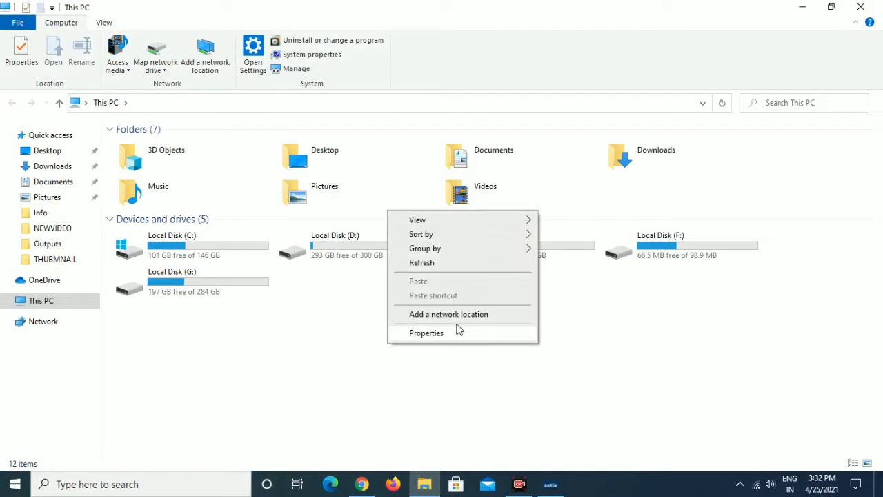
pyautogui.click(437, 265)
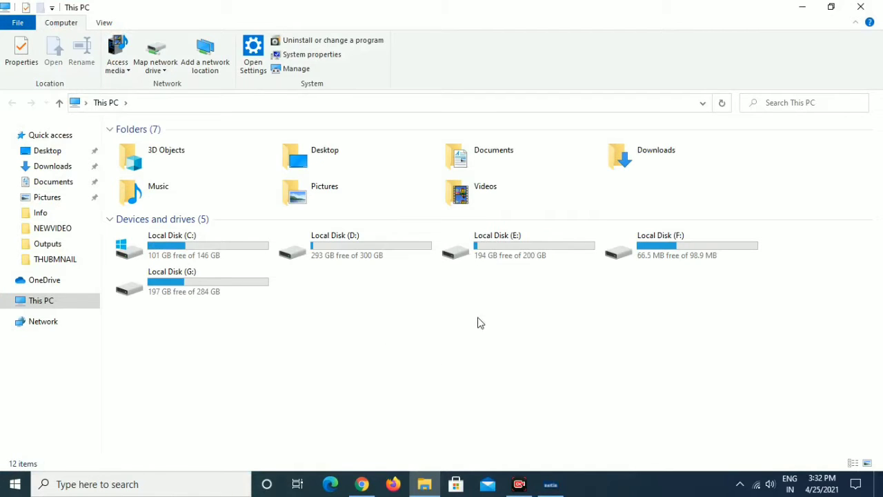
pyautogui.doubleClick(172, 296)
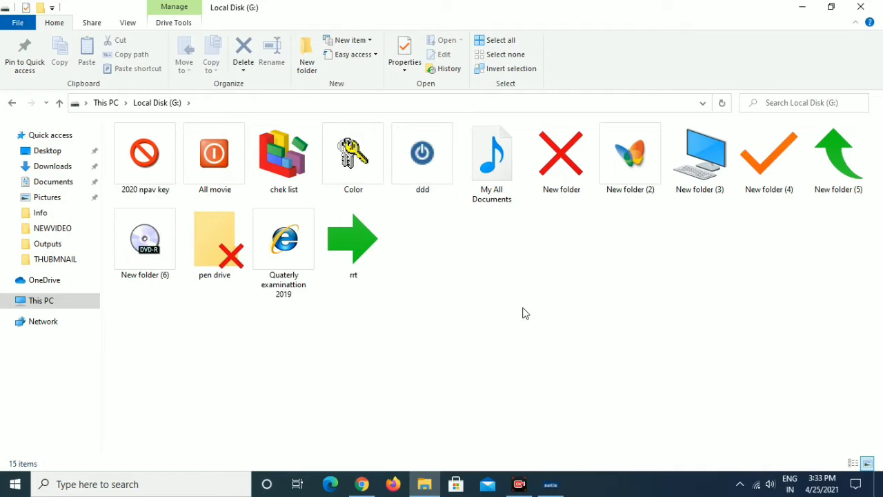
# - Browse the pictures inside New folder on Local Disk (G:), return to the drive and refresh its listing
pyautogui.click(556, 181)
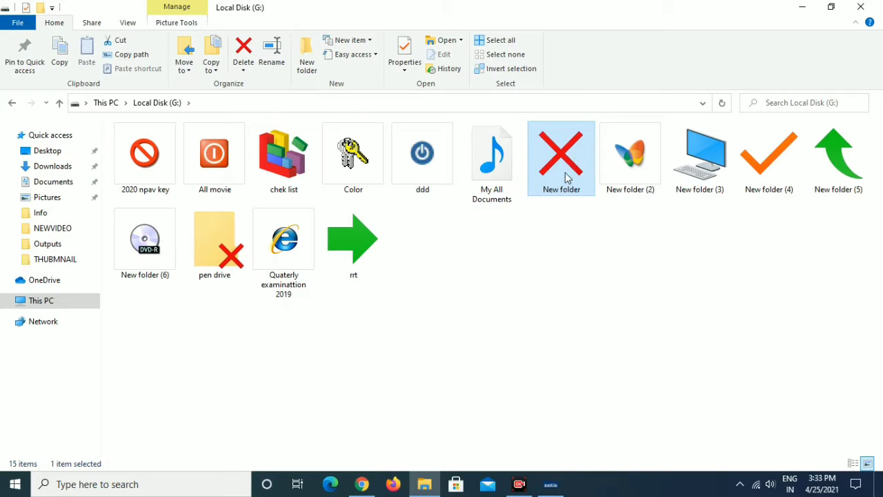
pyautogui.moveTo(566, 174)
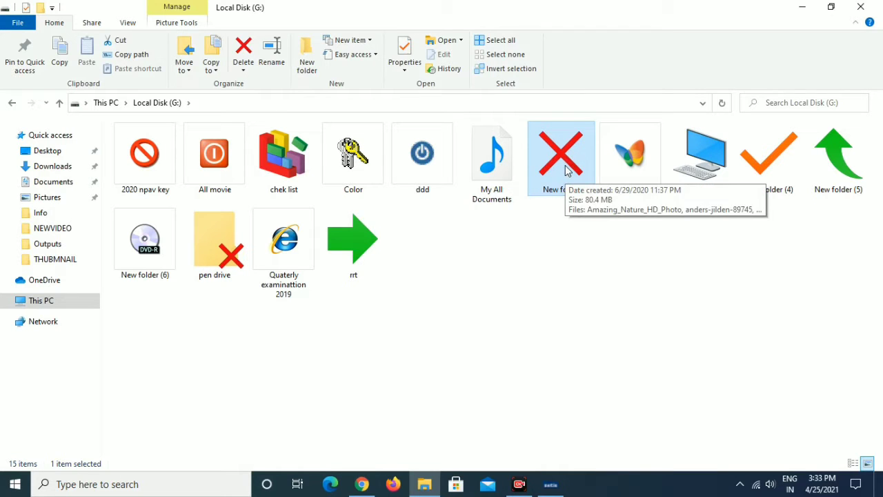
pyautogui.doubleClick(567, 171)
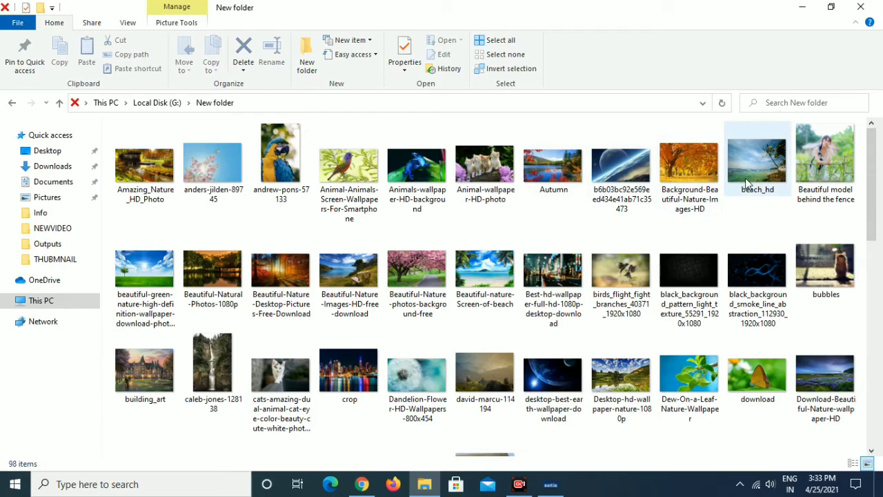
pyautogui.moveTo(747, 182)
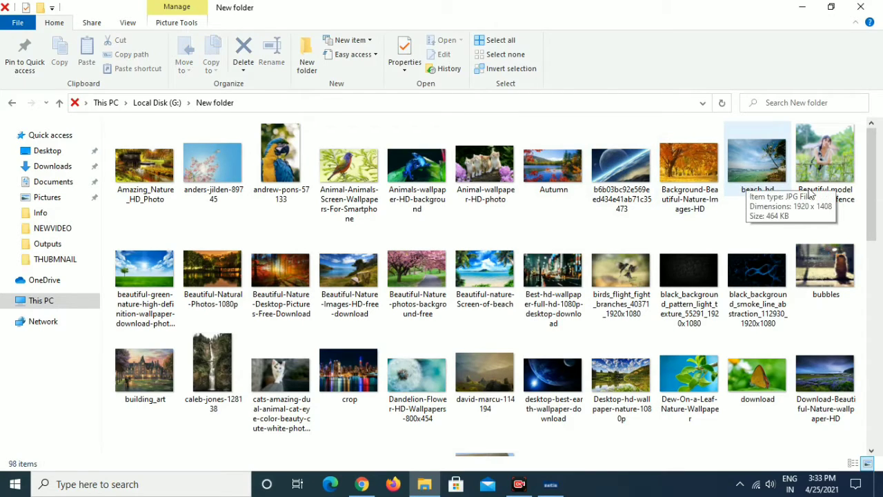
pyautogui.scroll(-8, 812, 195)
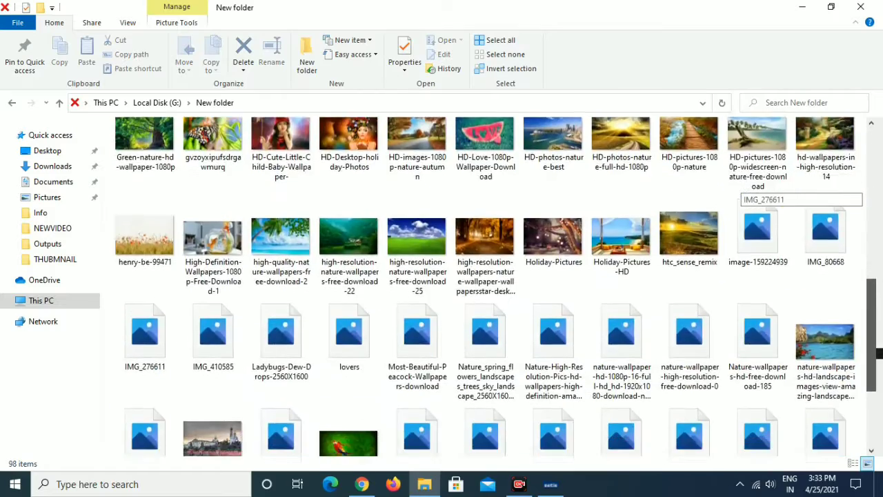
pyautogui.scroll(-1, 759, 187)
pyautogui.scroll(10, 760, 207)
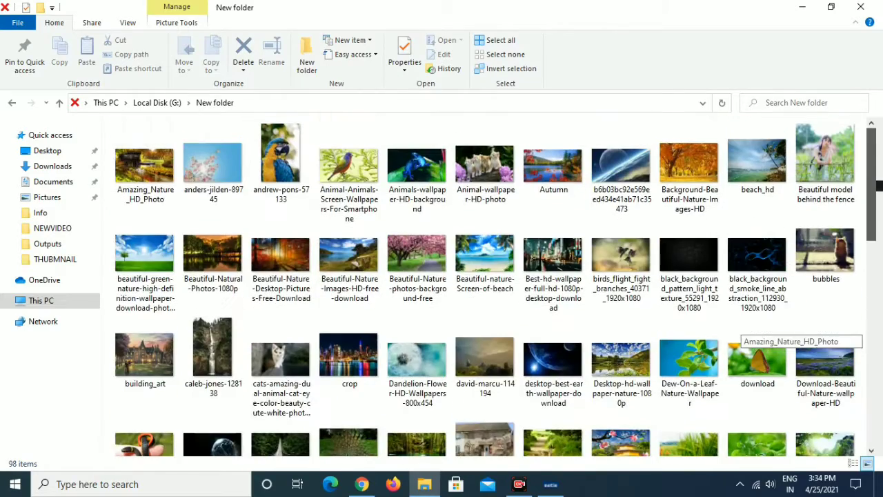
pyautogui.click(11, 104)
pyautogui.rightClick(408, 280)
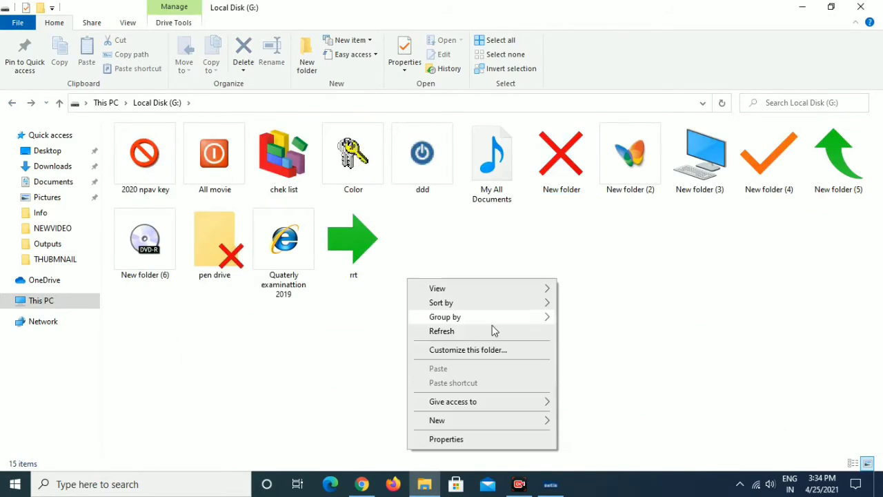
pyautogui.click(457, 334)
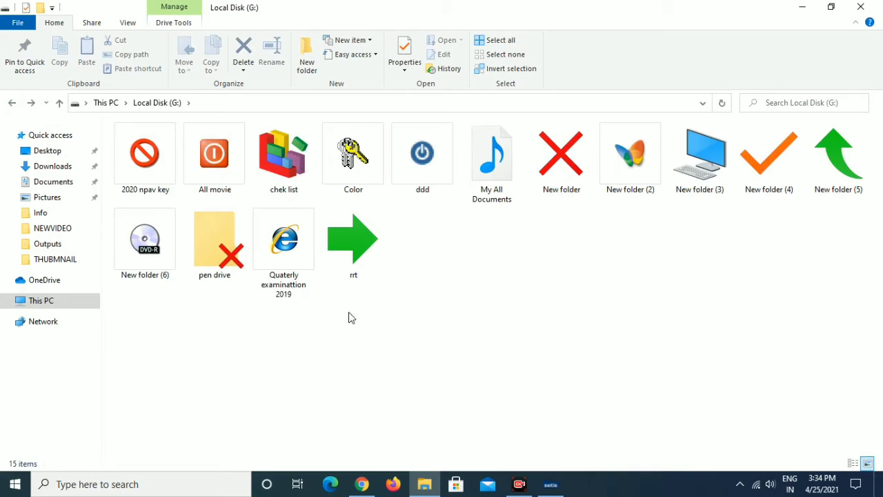
# - View the contents of the 2020 npav key and Quaterly examinattion 2019 folders, returning to Local Disk (G:) after each
pyautogui.doubleClick(146, 160)
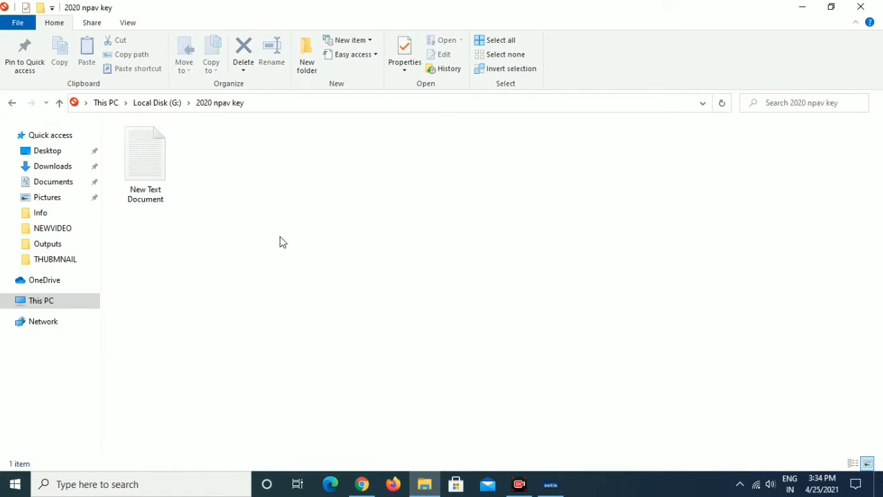
pyautogui.click(12, 104)
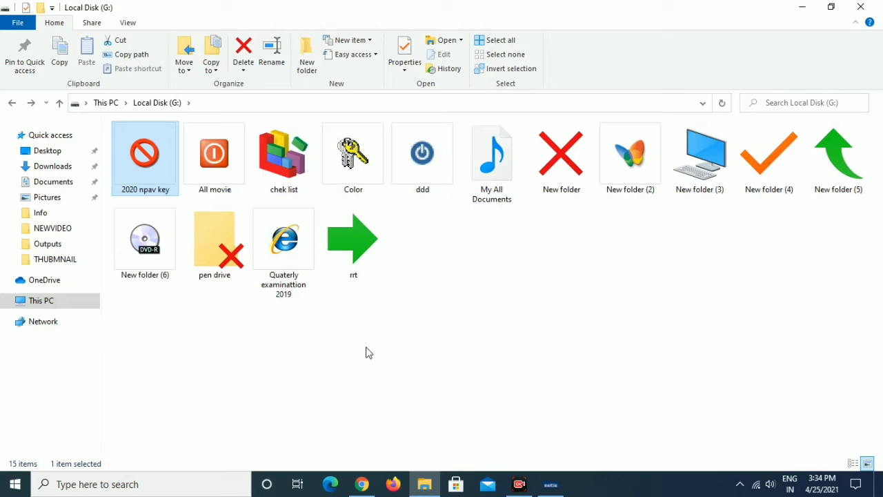
pyautogui.click(297, 289)
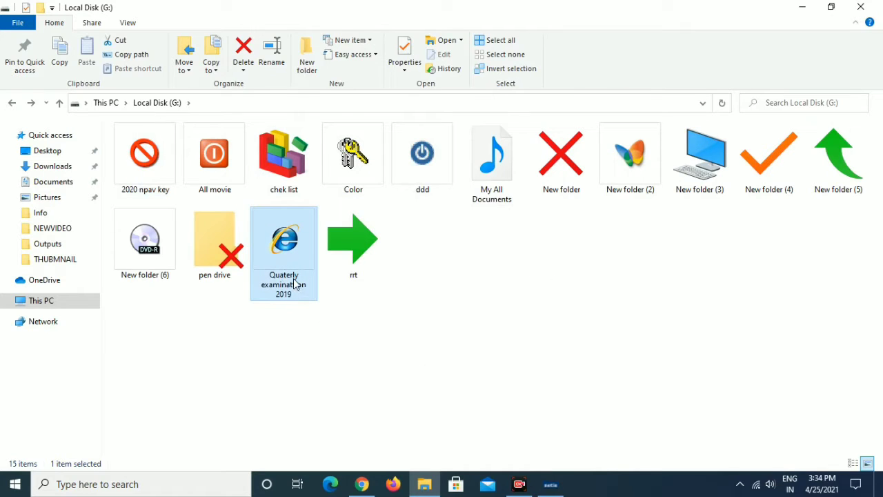
pyautogui.moveTo(295, 284)
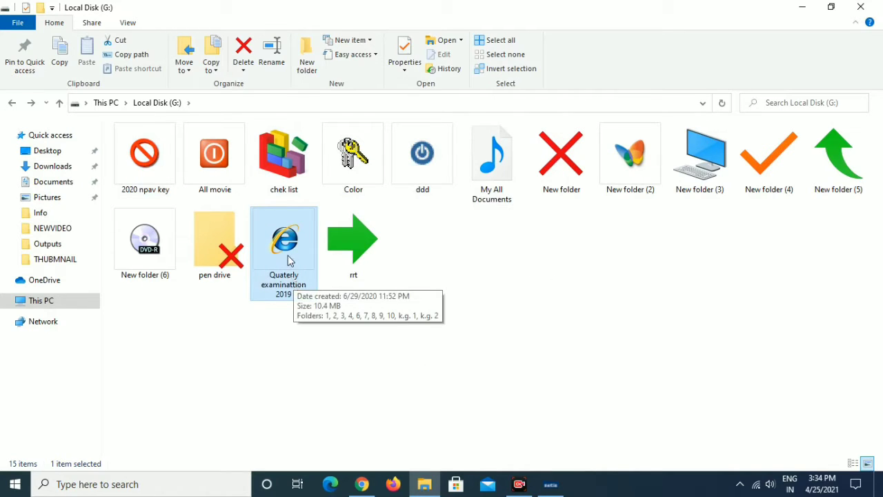
pyautogui.doubleClick(291, 259)
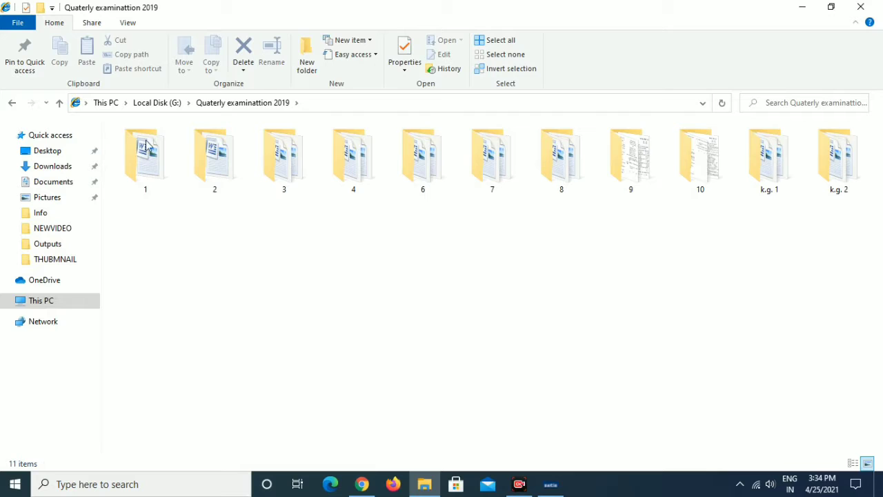
pyautogui.click(12, 102)
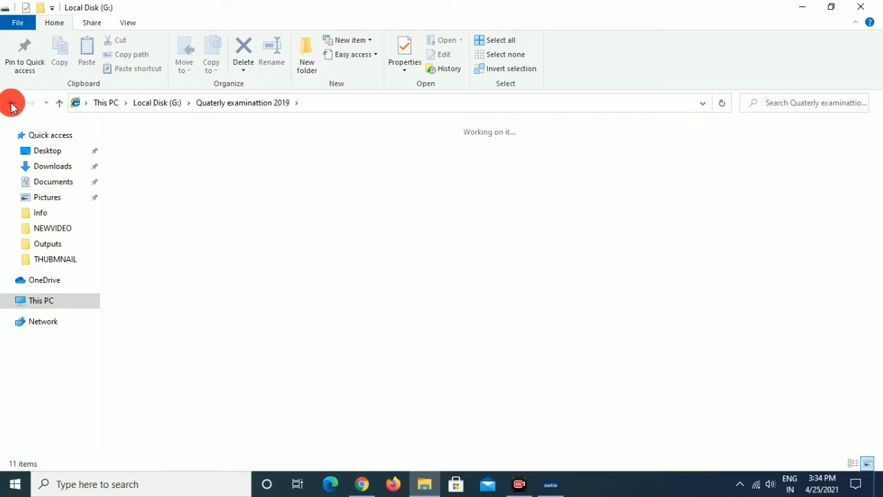
pyautogui.rightClick(414, 331)
pyautogui.click(485, 207)
pyautogui.rightClick(513, 357)
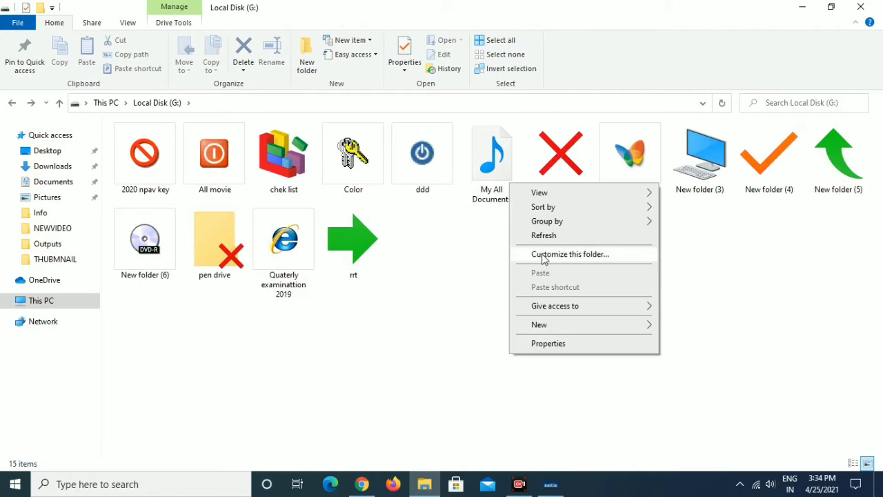
pyautogui.click(550, 236)
pyautogui.rightClick(486, 352)
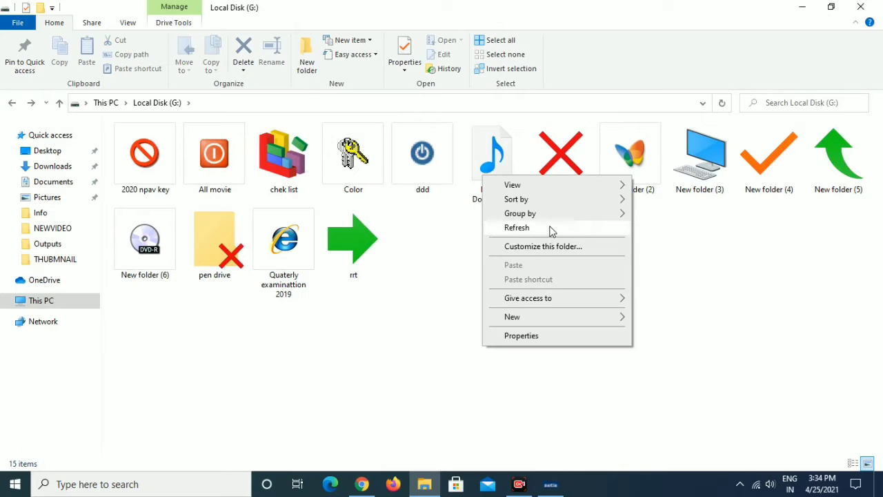
pyautogui.click(518, 228)
pyautogui.rightClick(524, 323)
pyautogui.click(558, 205)
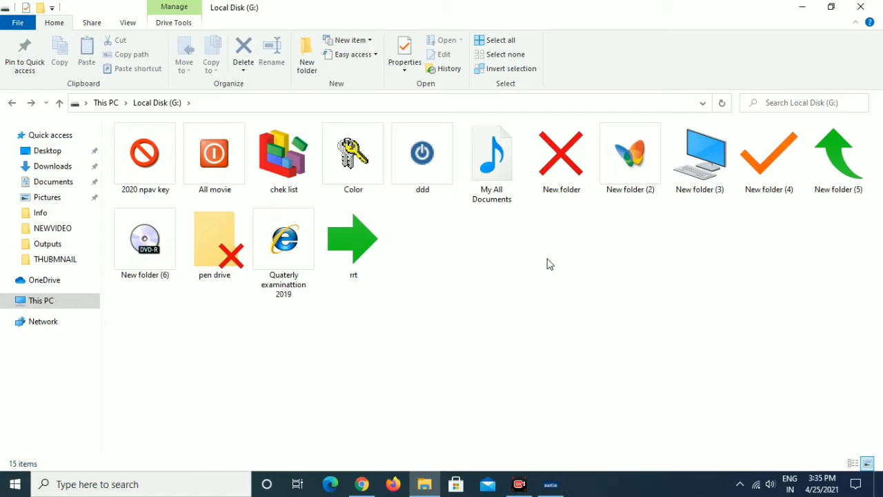
pyautogui.rightClick(436, 252)
pyautogui.click(469, 305)
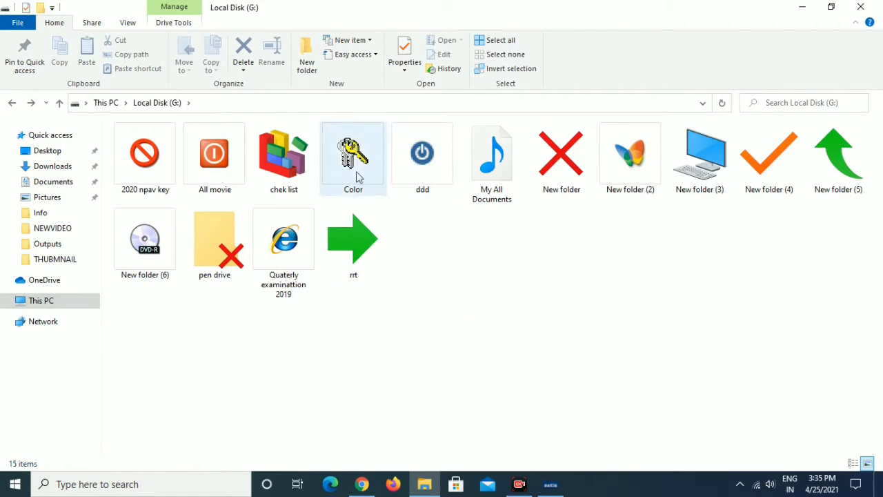
# - Create a new folder on Local Disk (G:) and keep its default name
pyautogui.click(308, 66)
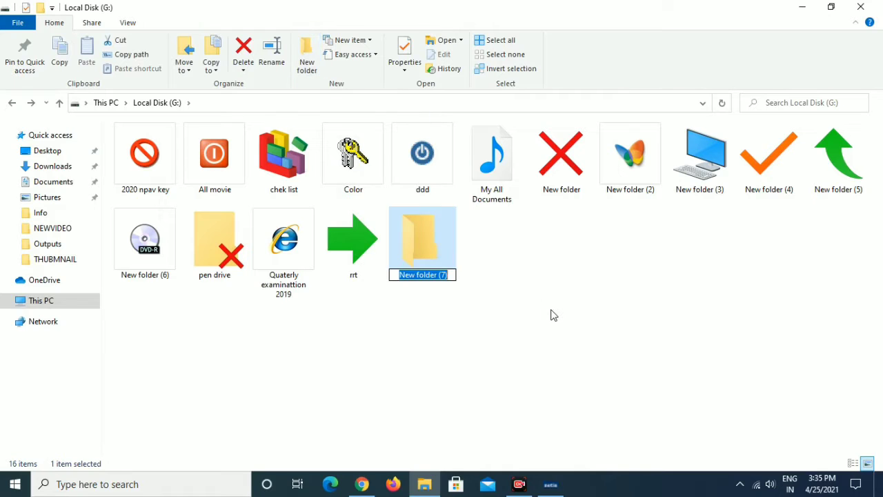
pyautogui.click(543, 292)
pyautogui.click(543, 291)
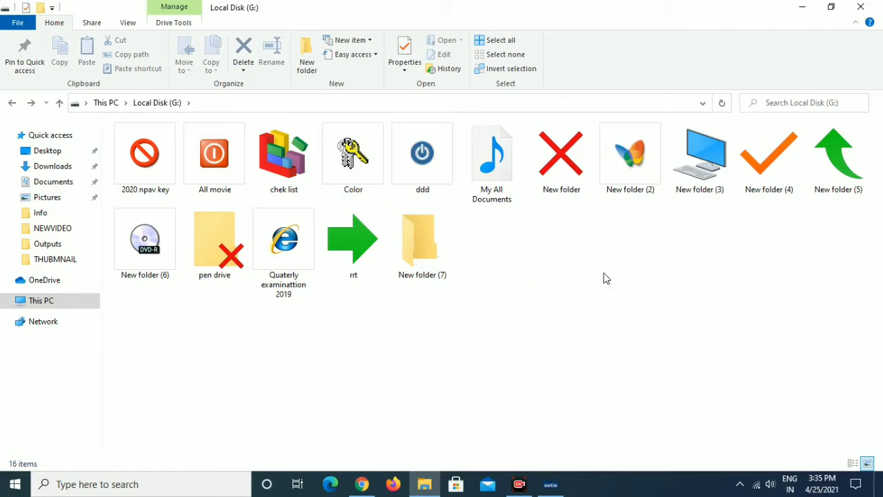
# - Create a Microsoft Office Excel worksheet with its default name inside New folder (7)
pyautogui.doubleClick(424, 248)
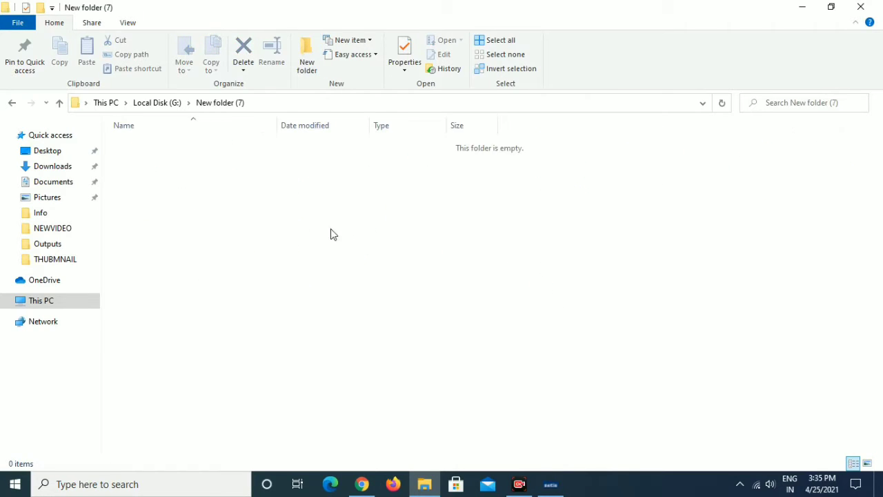
pyautogui.rightClick(255, 220)
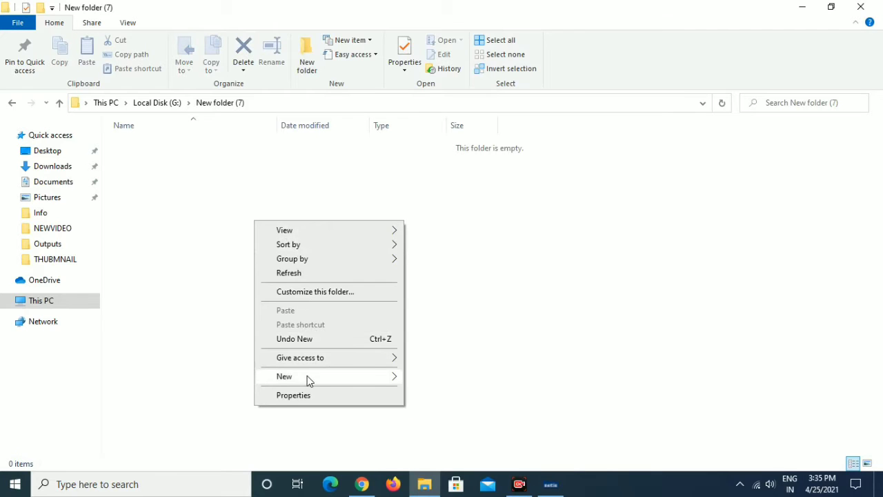
pyautogui.moveTo(395, 381)
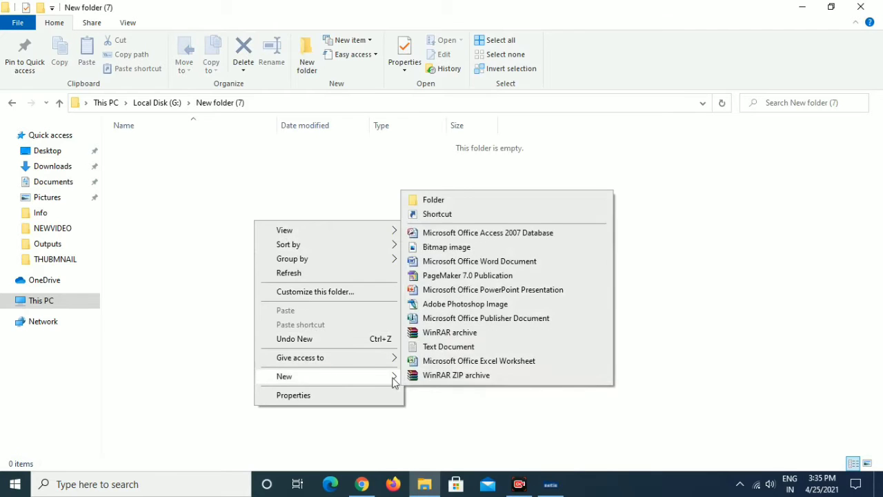
pyautogui.click(450, 362)
pyautogui.click(400, 357)
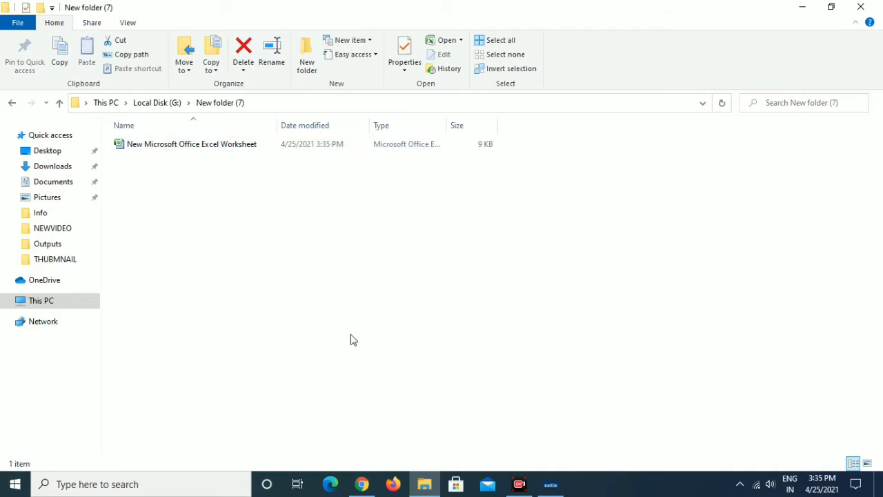
# - Add a text document with its default name to New folder (7)
pyautogui.rightClick(301, 289)
pyautogui.moveTo(378, 263)
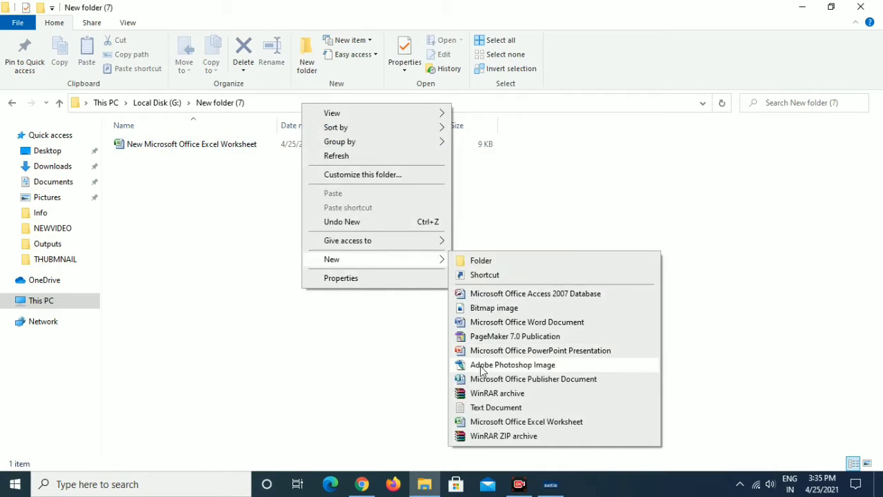
pyautogui.click(483, 407)
pyautogui.press('Return')
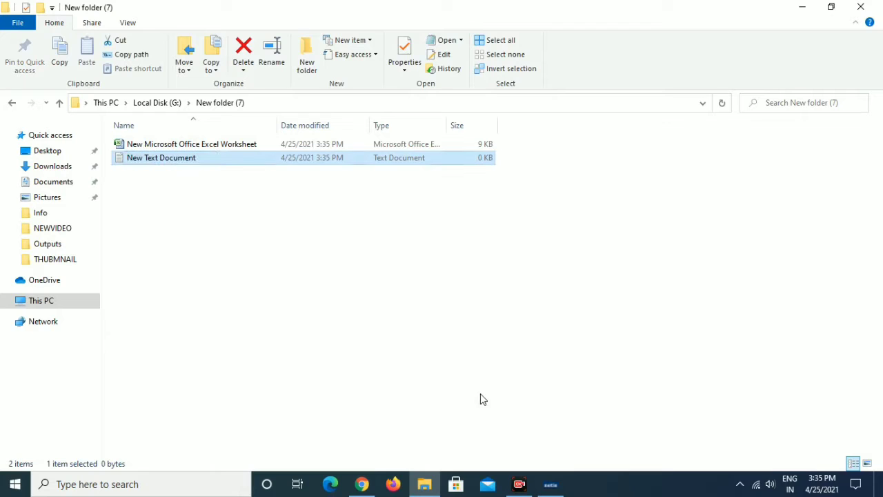
# - Return to Local Disk (G:), briefly reopening New folder (7) to check its contents
pyautogui.click(12, 103)
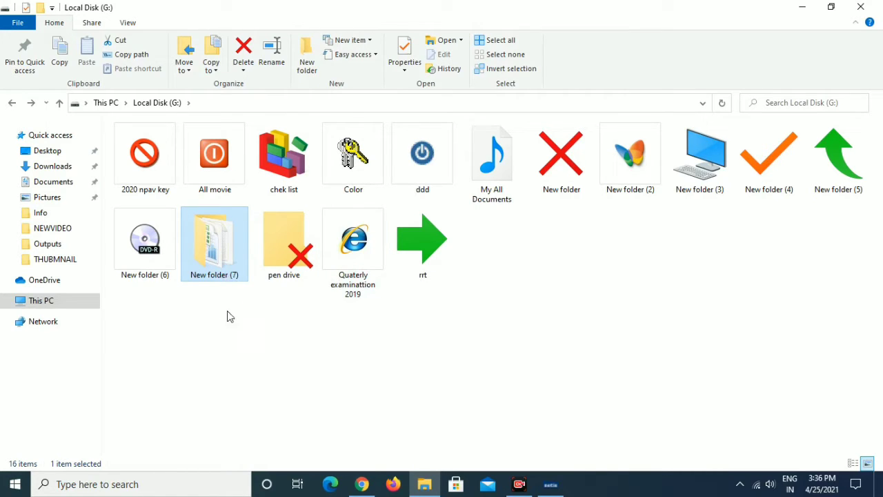
pyautogui.doubleClick(220, 245)
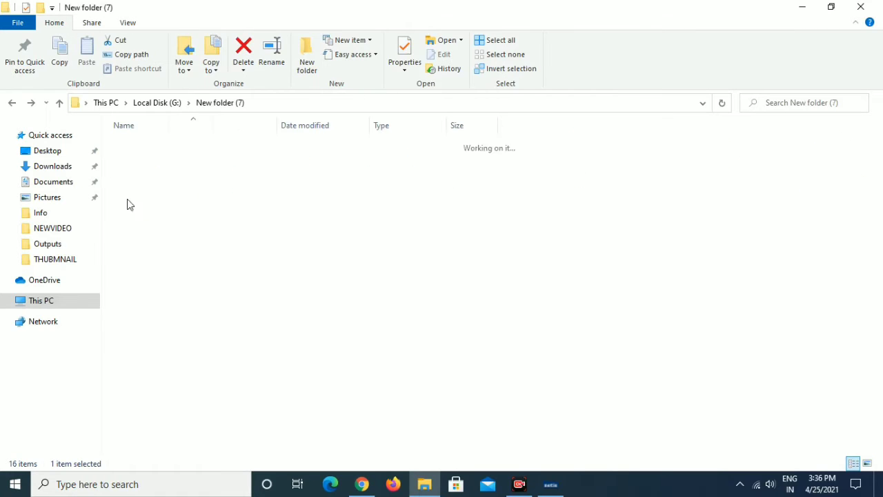
pyautogui.click(12, 103)
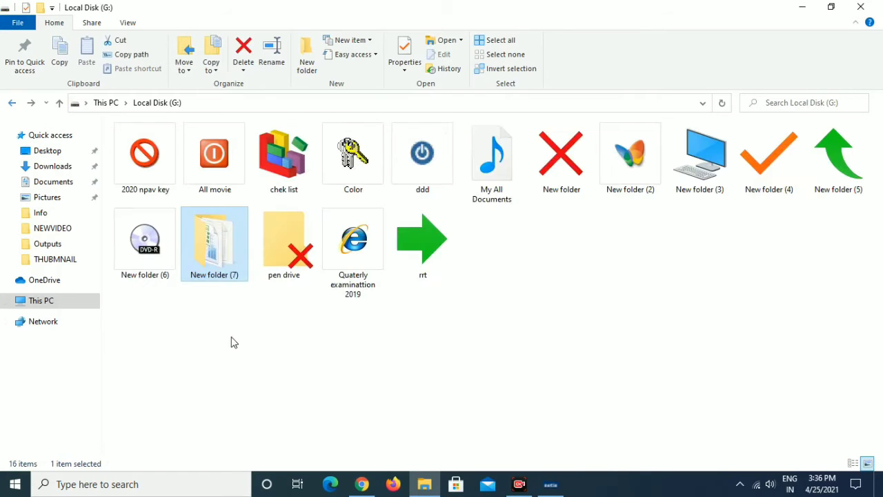
# - Change the icon of New folder (7) to the blue gear from SHELL32.dll and apply it in the folder's properties
pyautogui.rightClick(213, 253)
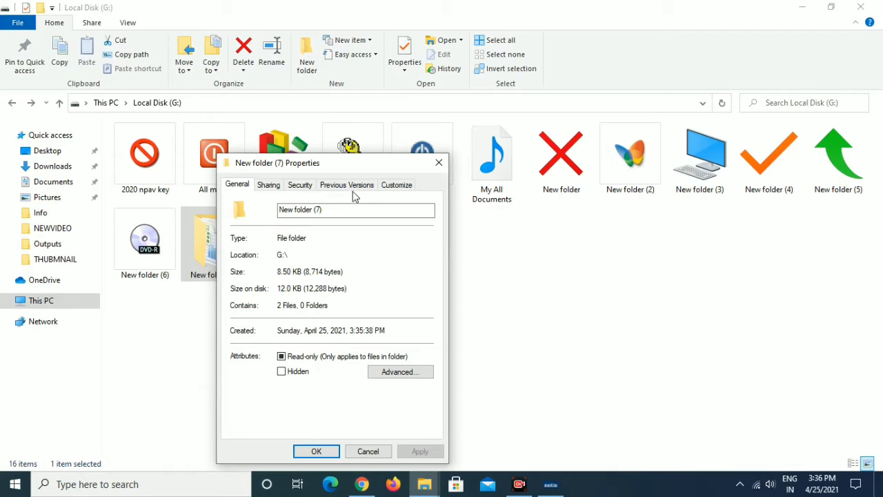
pyautogui.click(405, 192)
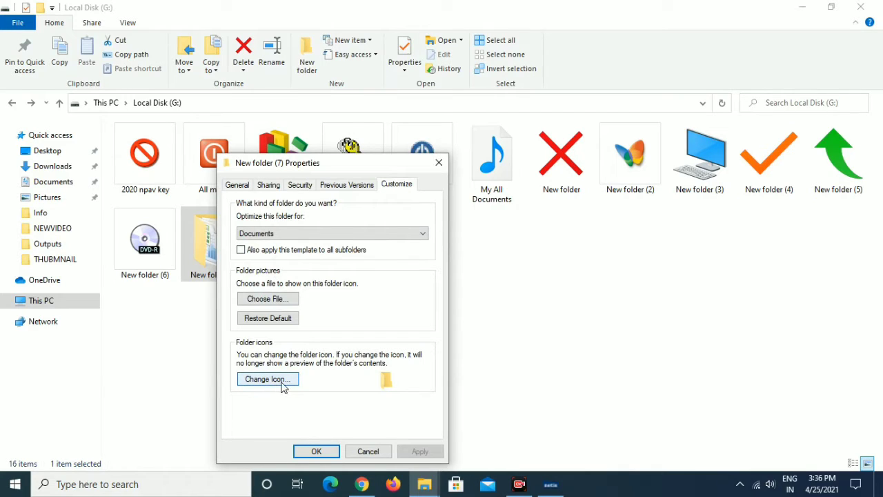
pyautogui.click(259, 384)
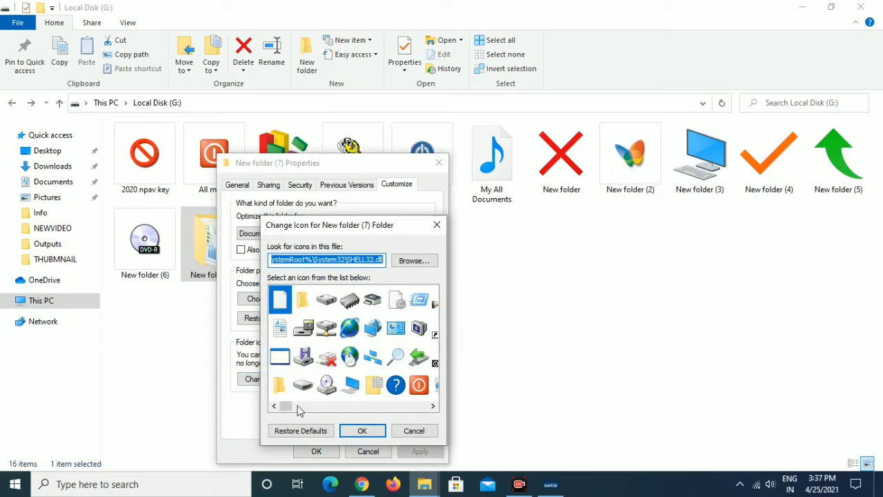
pyautogui.moveTo(283, 407); pyautogui.dragTo(422, 410)
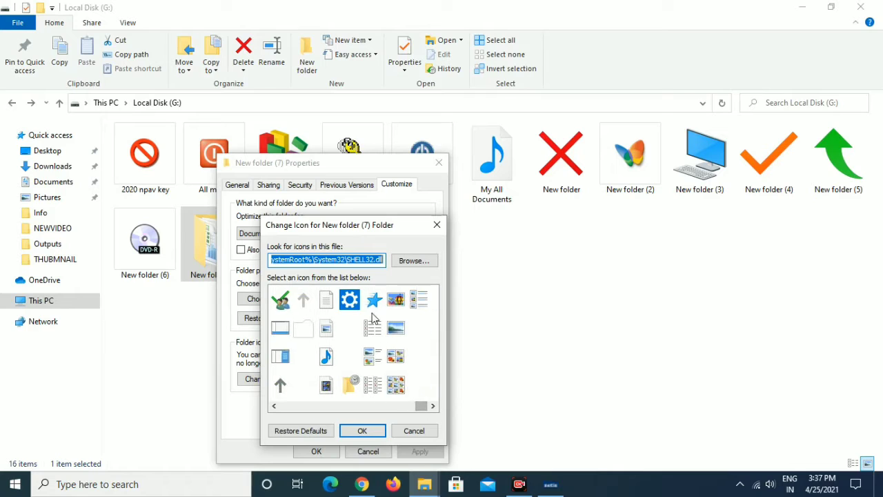
pyautogui.click(351, 302)
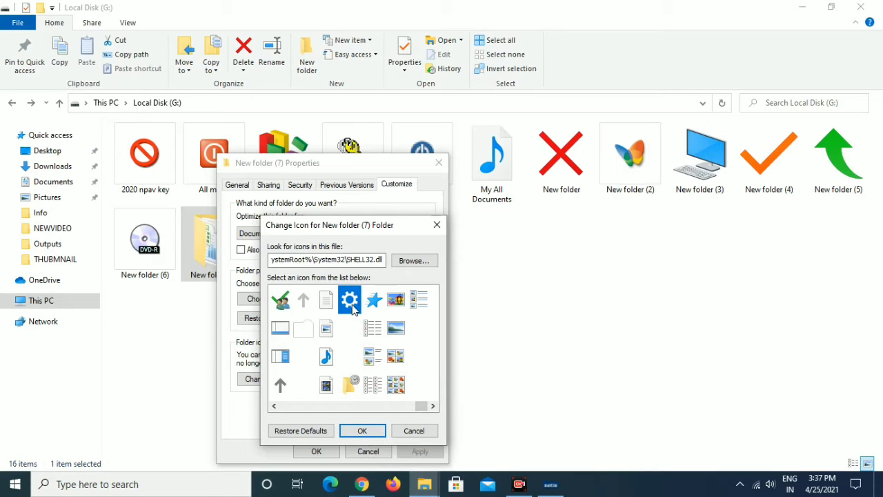
pyautogui.click(363, 432)
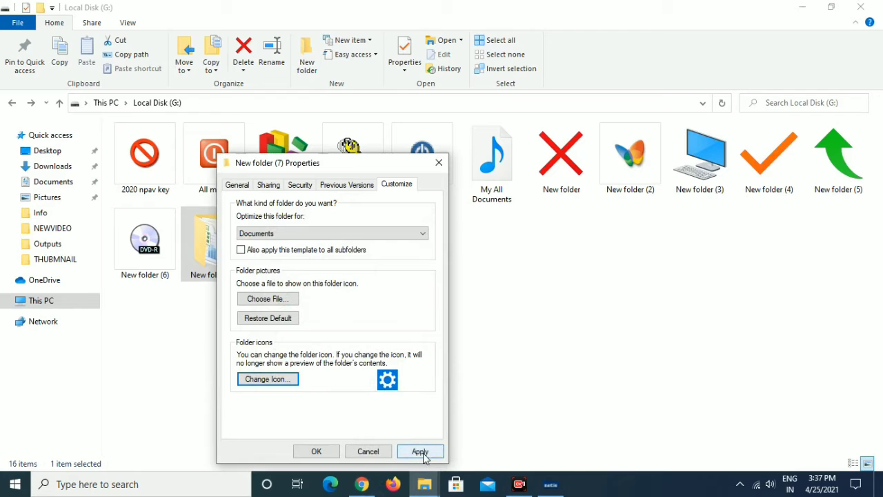
pyautogui.click(427, 454)
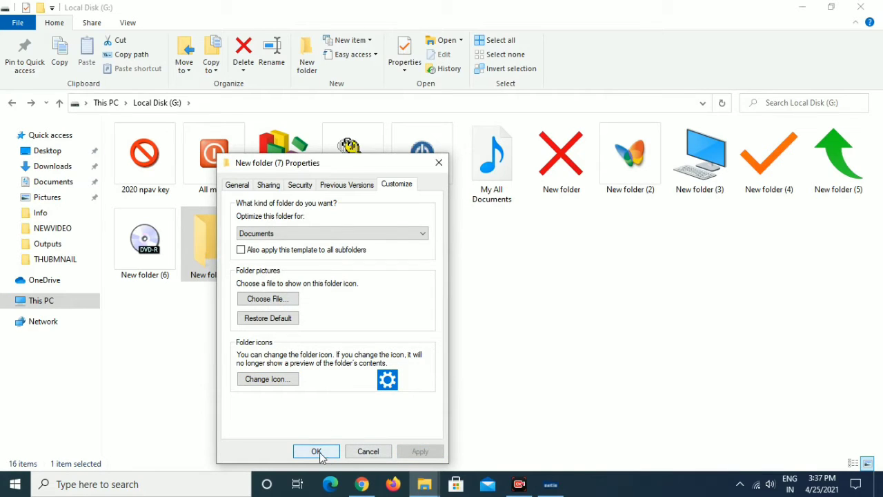
pyautogui.click(322, 451)
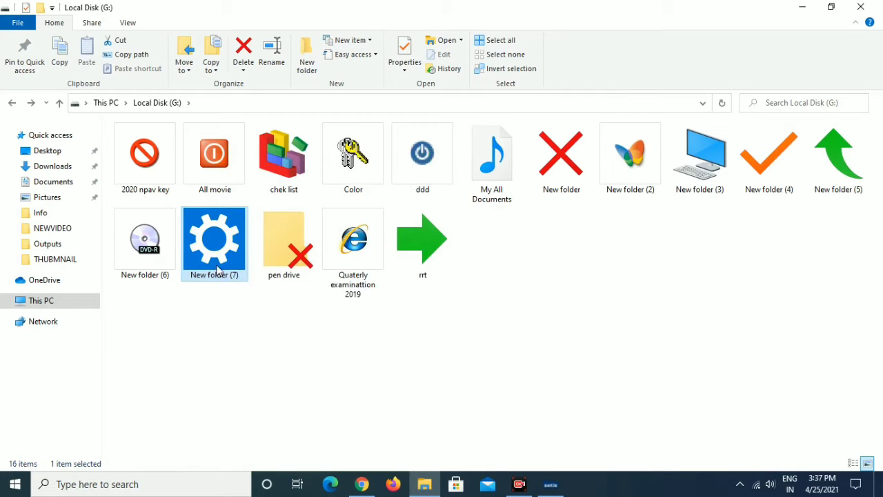
# - Refresh Local Disk (G:), check the files inside New folder (7), and return to the drive
pyautogui.click(220, 347)
pyautogui.rightClick(215, 346)
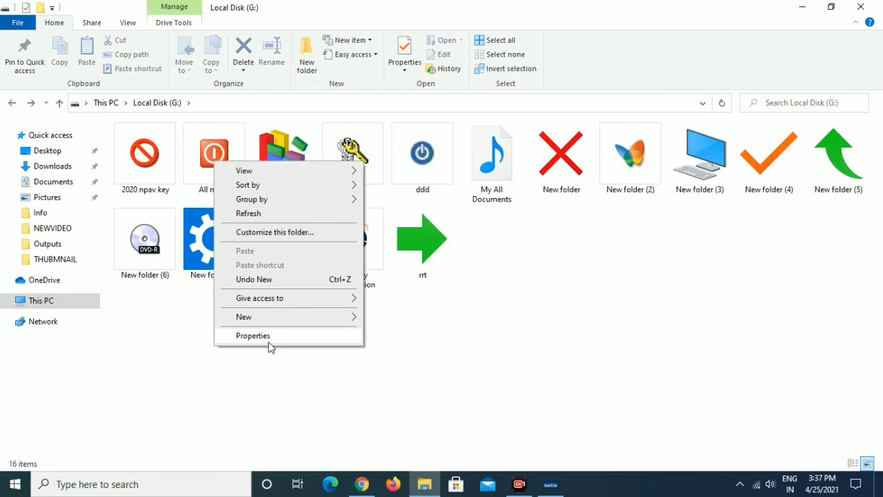
pyautogui.click(269, 216)
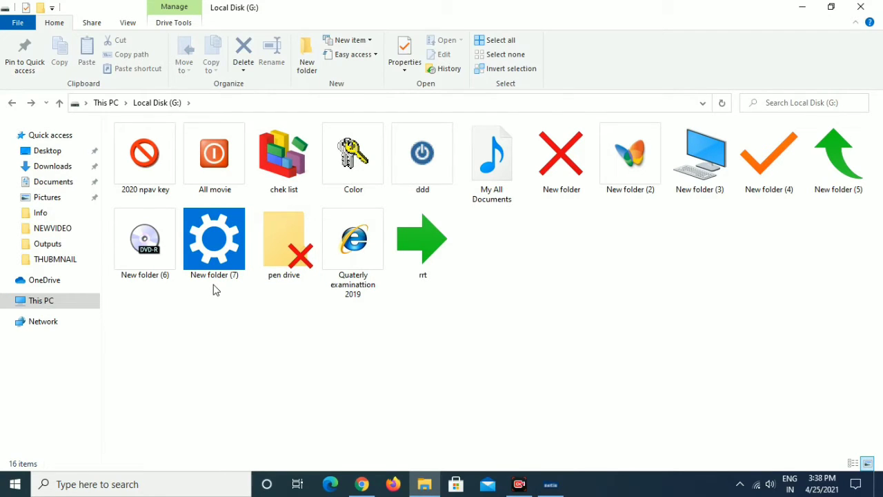
pyautogui.doubleClick(216, 262)
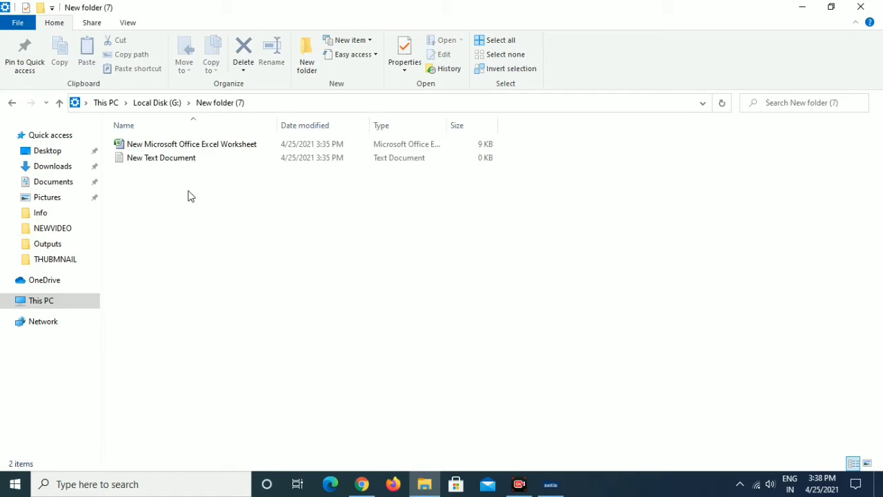
pyautogui.click(12, 102)
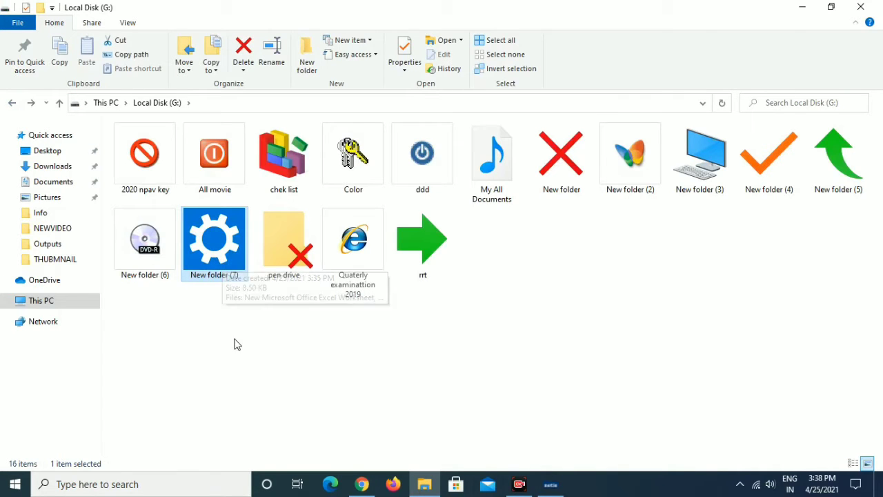
pyautogui.rightClick(206, 254)
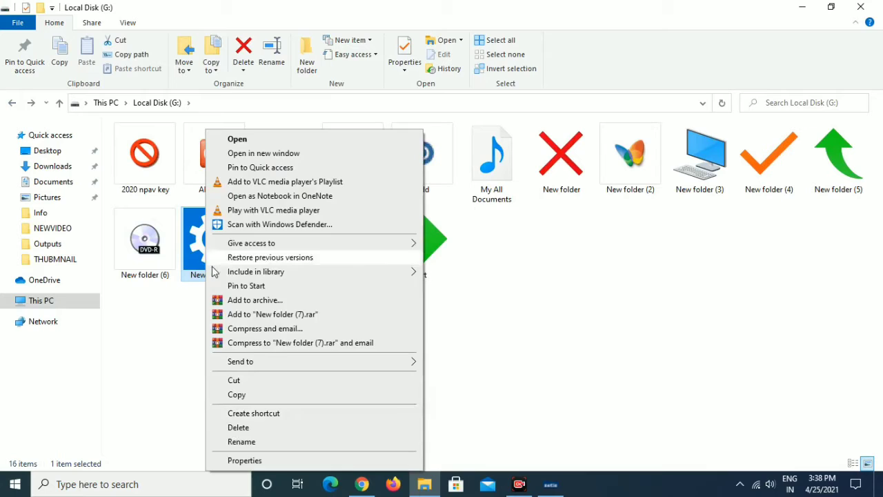
pyautogui.click(221, 348)
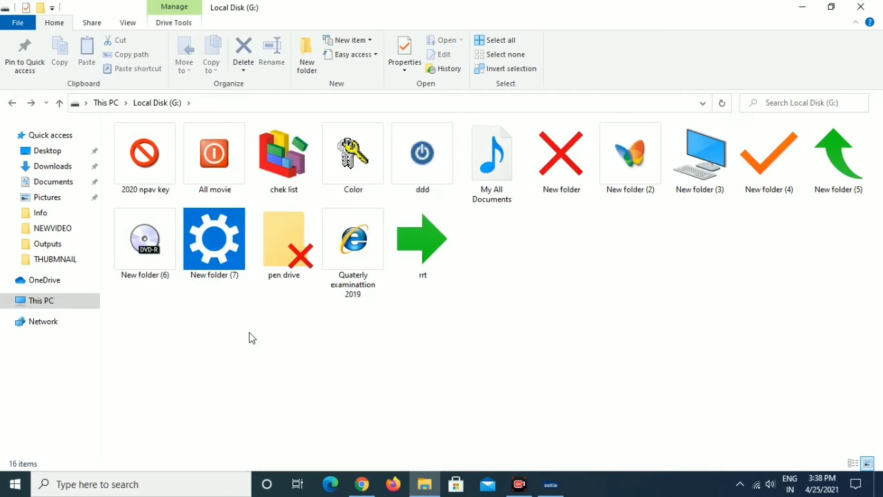
pyautogui.rightClick(261, 343)
pyautogui.click(280, 214)
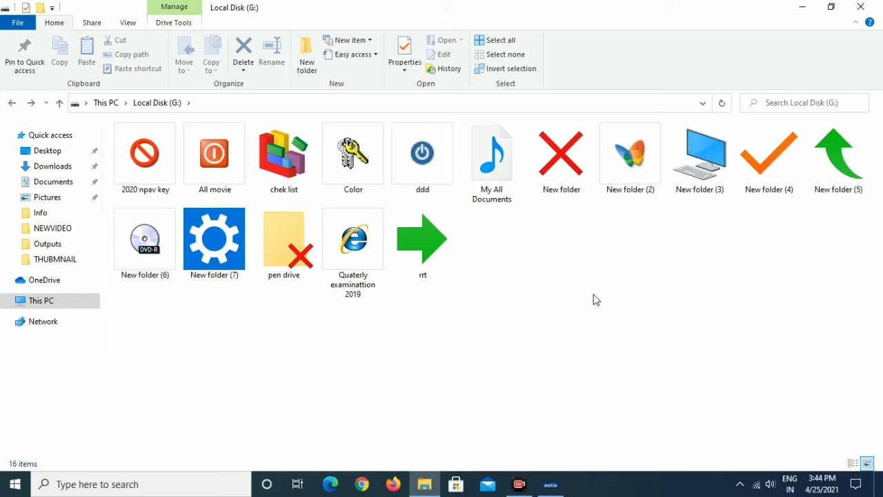
pyautogui.rightClick(549, 304)
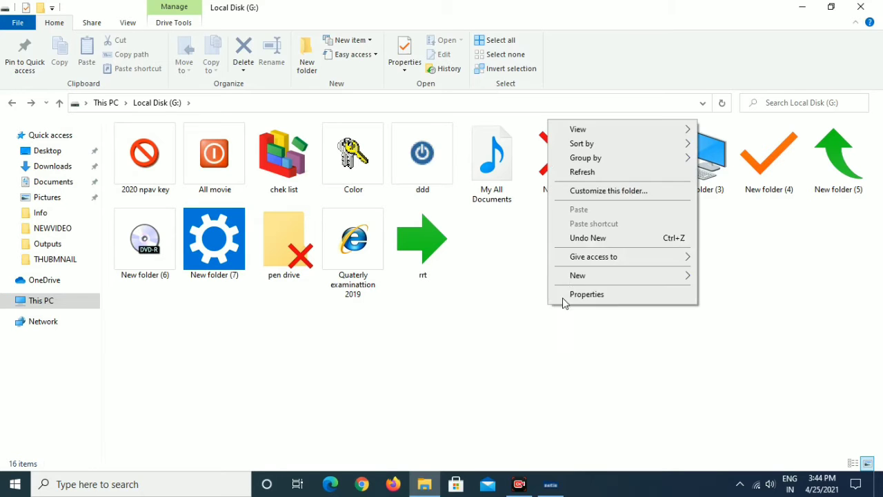
pyautogui.click(583, 172)
pyautogui.rightClick(536, 332)
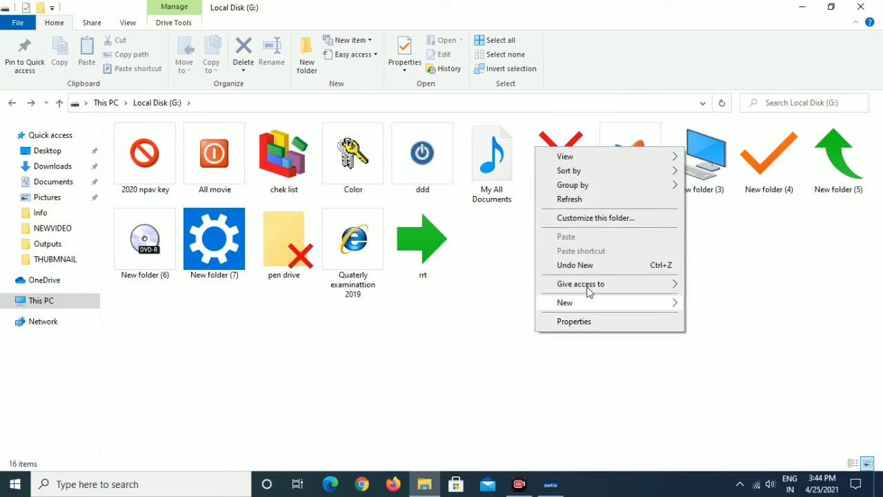
pyautogui.click(607, 201)
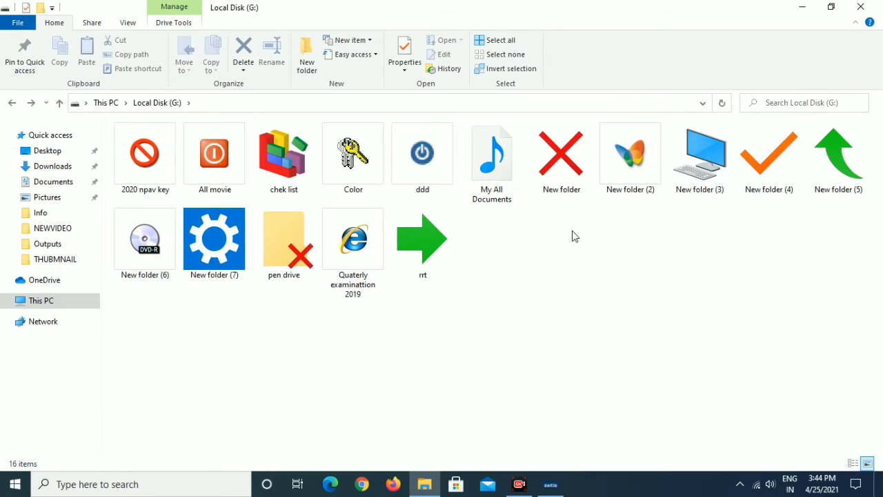
# - View the pictures stored in the red-cross folder named New folder and return to Local Disk (G:)
pyautogui.click(563, 175)
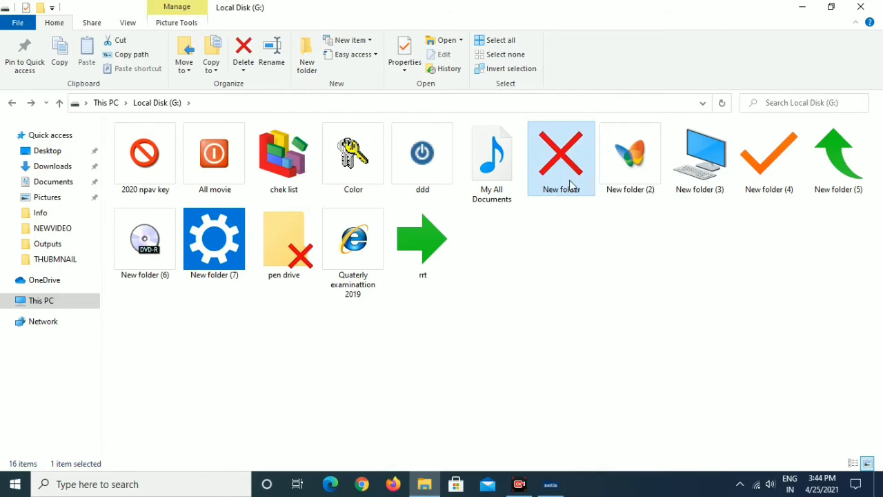
pyautogui.doubleClick(558, 164)
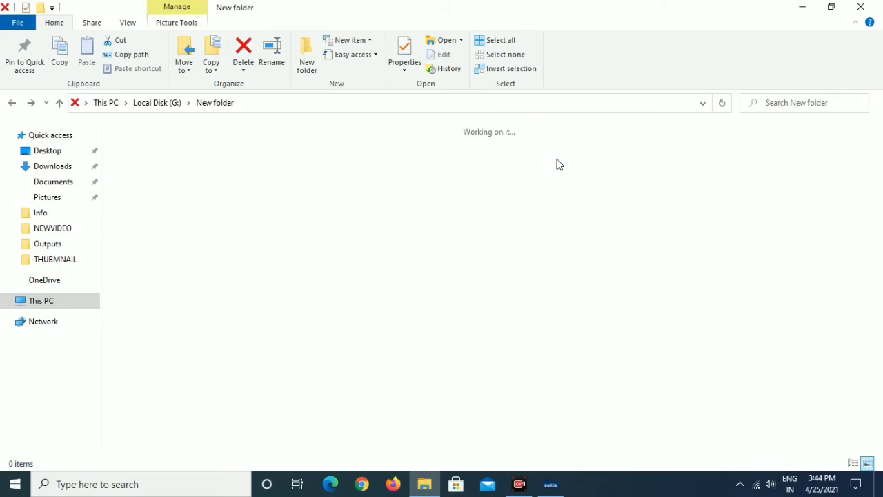
pyautogui.moveTo(873, 169)
pyautogui.mouseDown()
pyautogui.moveTo(873, 311)
pyautogui.moveTo(877, 173)
pyautogui.mouseUp()
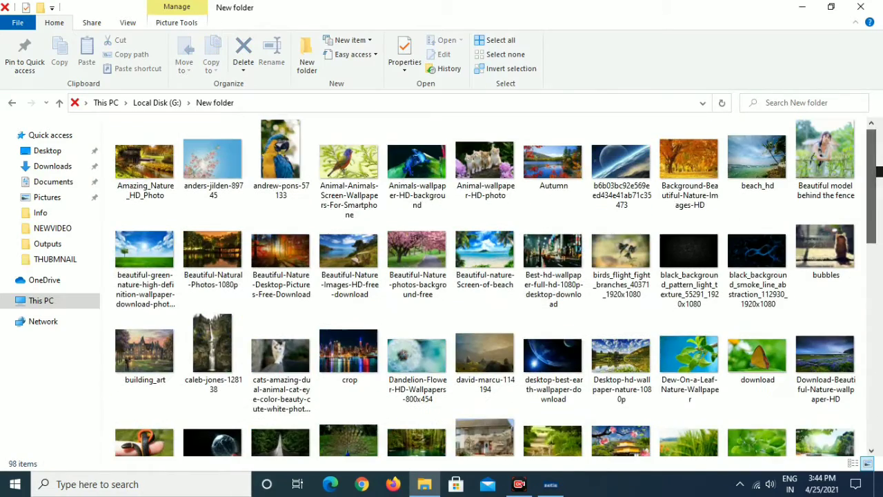
pyautogui.click(11, 102)
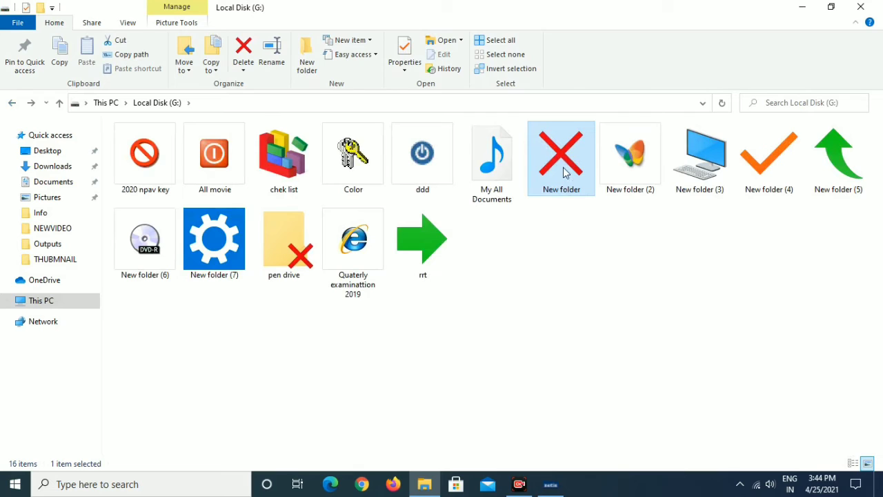
pyautogui.rightClick(564, 169)
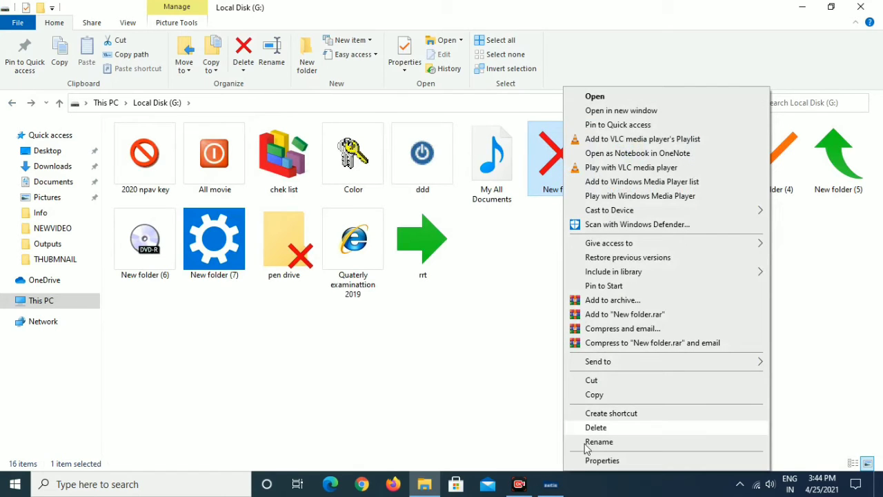
pyautogui.click(524, 232)
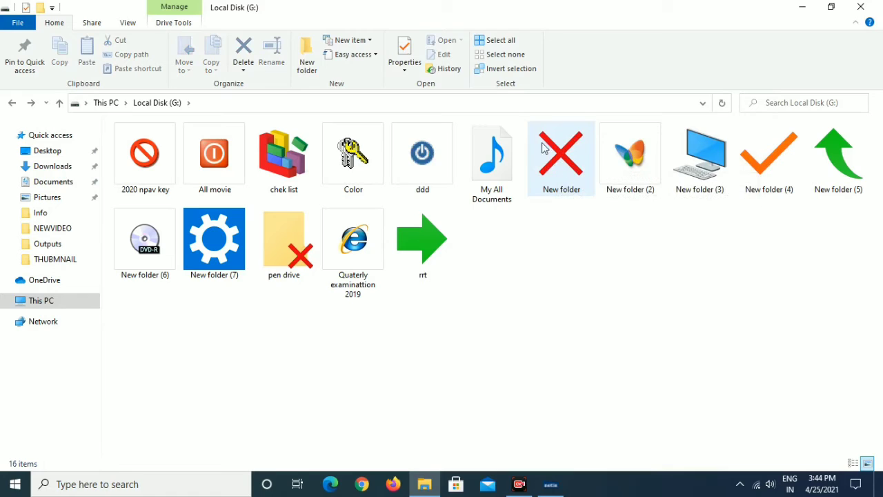
pyautogui.rightClick(548, 290)
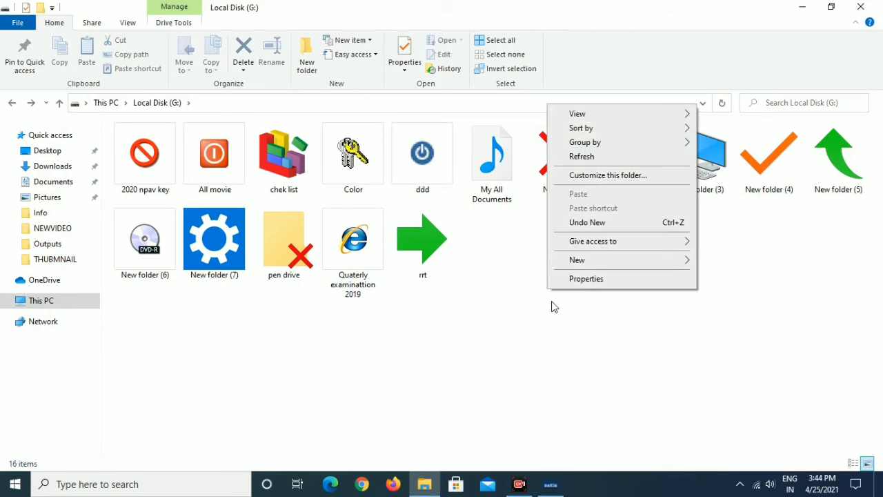
pyautogui.click(593, 157)
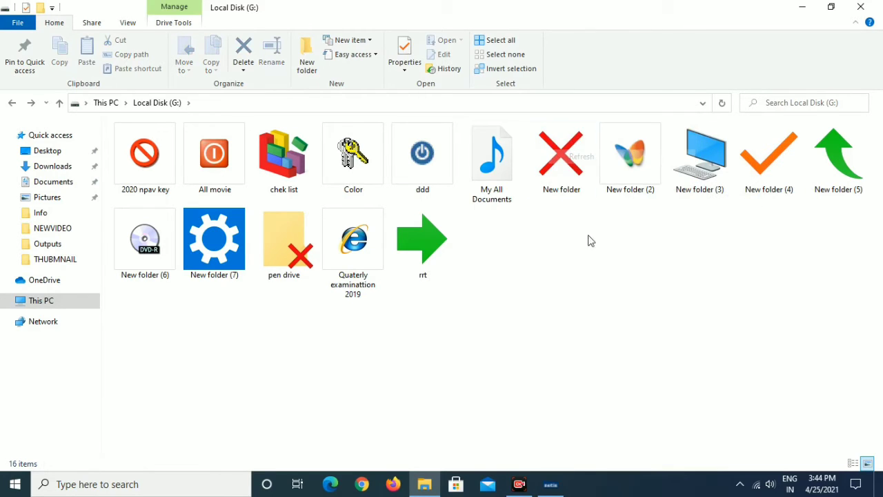
# - Change the icon of the red-cross folder named New folder to the yellow star from SHELL32.dll and apply it in the folder's properties
pyautogui.moveTo(562, 162)
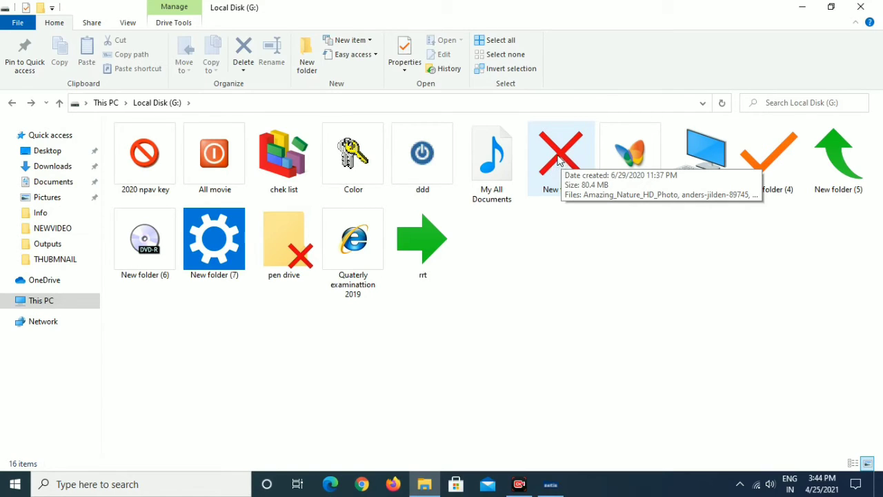
pyautogui.rightClick(560, 161)
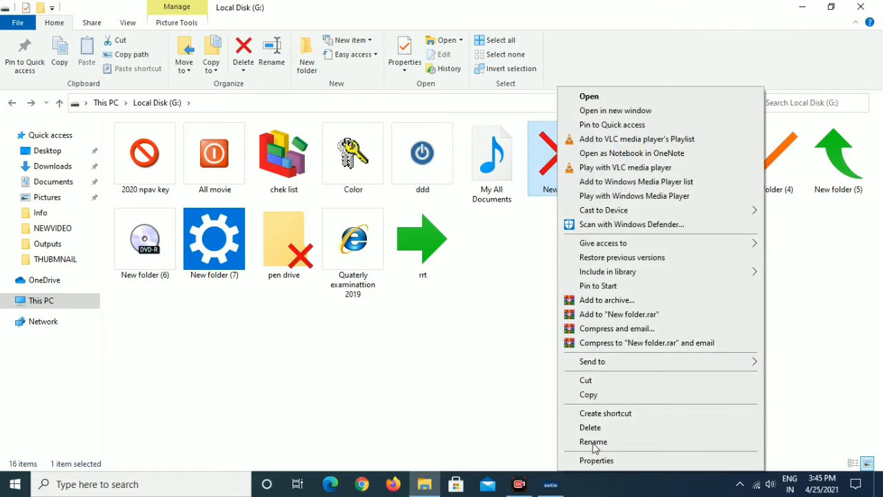
pyautogui.click(631, 460)
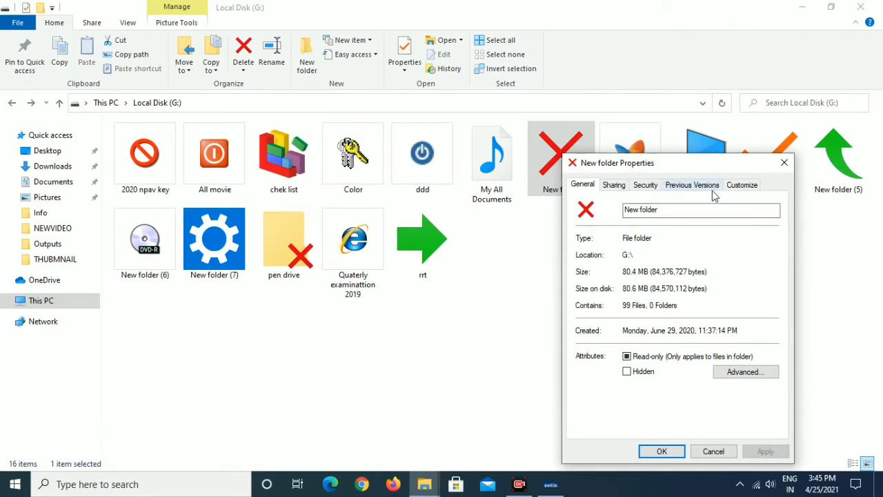
pyautogui.click(751, 188)
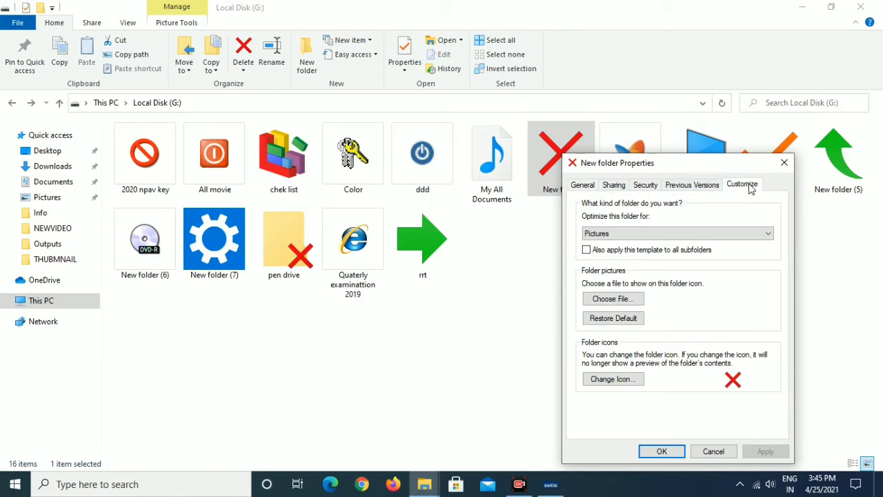
pyautogui.click(620, 384)
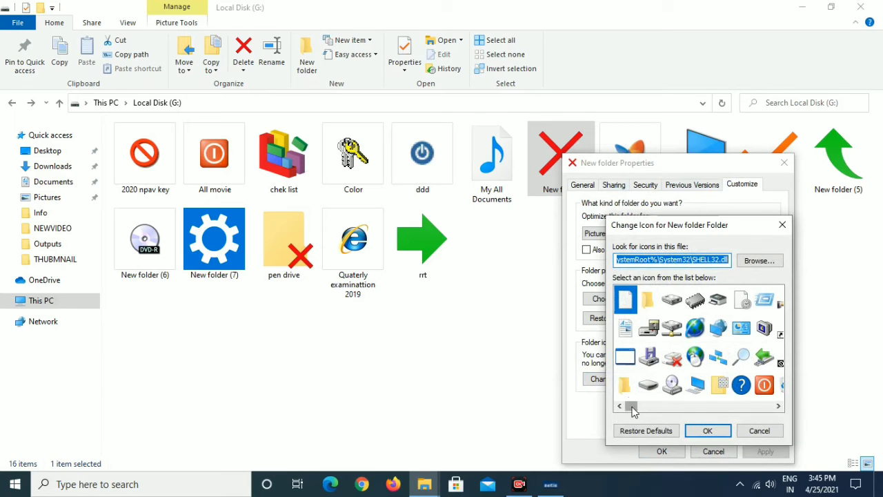
pyautogui.moveTo(635, 411); pyautogui.dragTo(677, 425)
pyautogui.moveTo(674, 425); pyautogui.dragTo(662, 425)
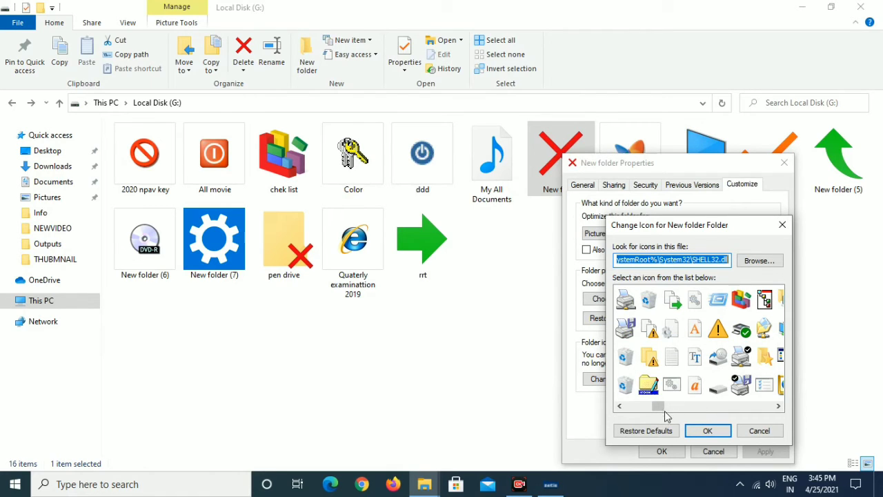
pyautogui.moveTo(662, 409); pyautogui.dragTo(655, 409)
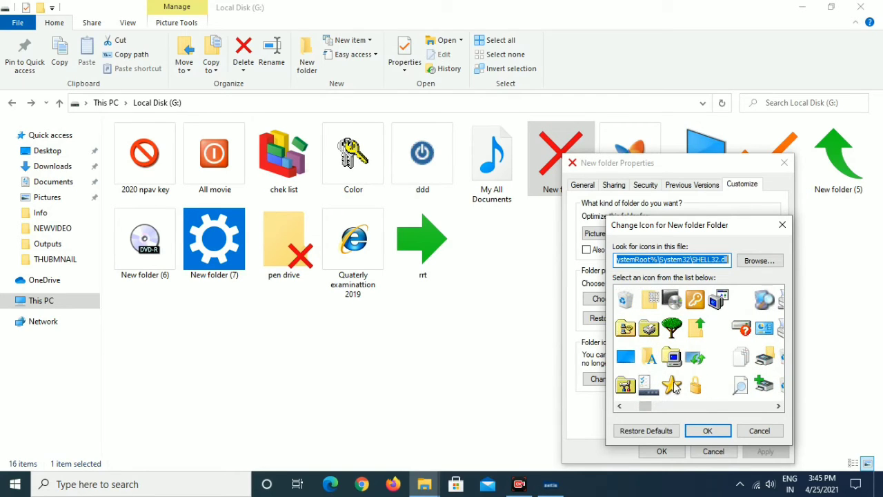
pyautogui.click(674, 386)
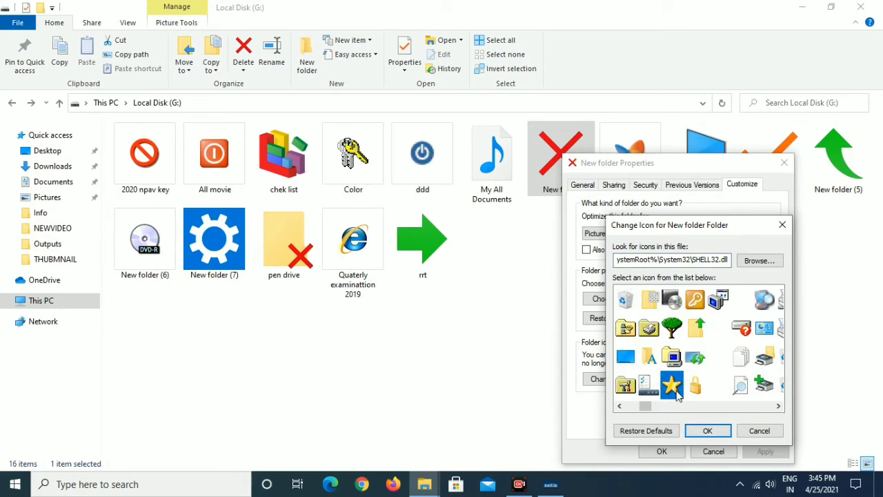
pyautogui.click(711, 431)
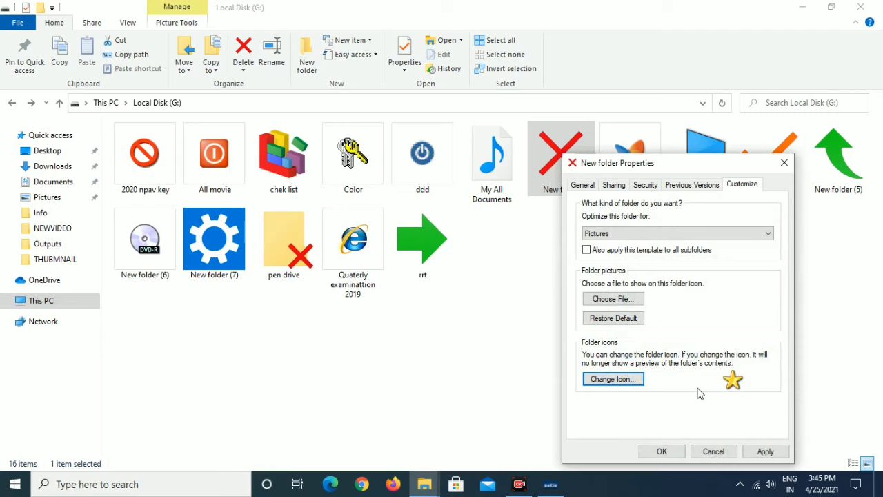
pyautogui.click(766, 452)
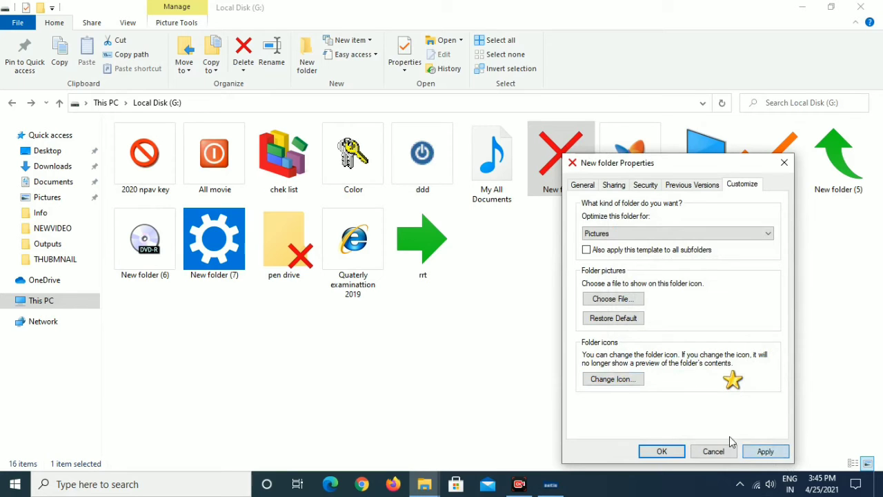
pyautogui.click(662, 452)
# - Refresh Local Disk (G:), browse the pictures inside the star-icon New folder, and return to the drive
pyautogui.rightClick(520, 252)
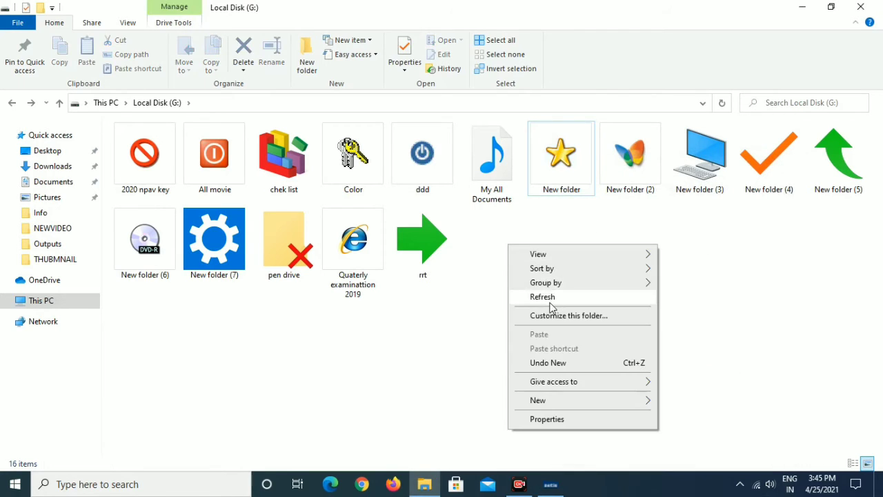
pyautogui.click(549, 295)
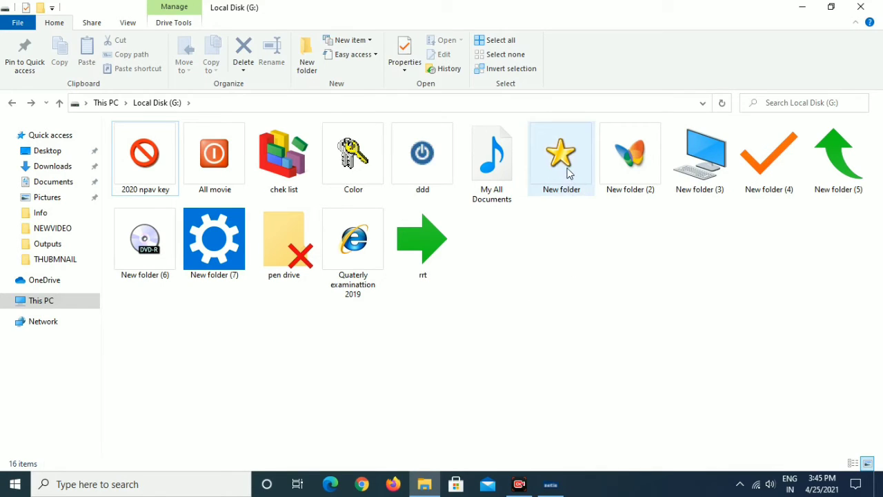
pyautogui.moveTo(569, 173)
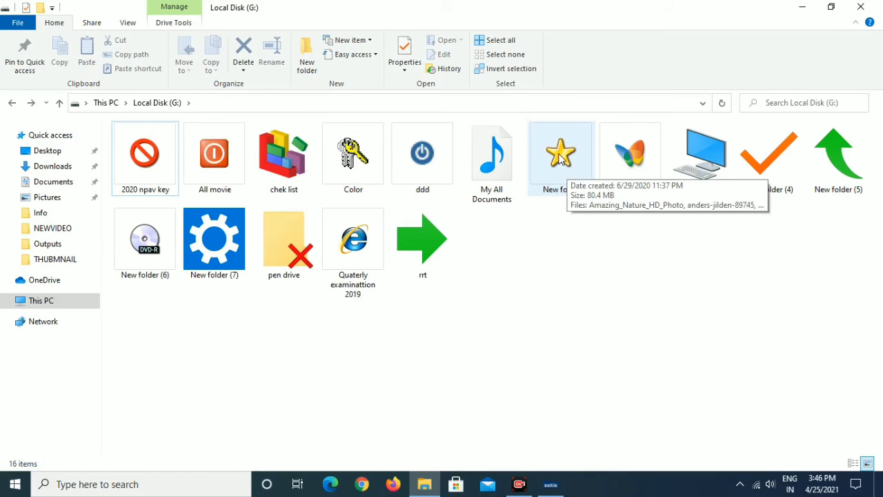
pyautogui.doubleClick(561, 158)
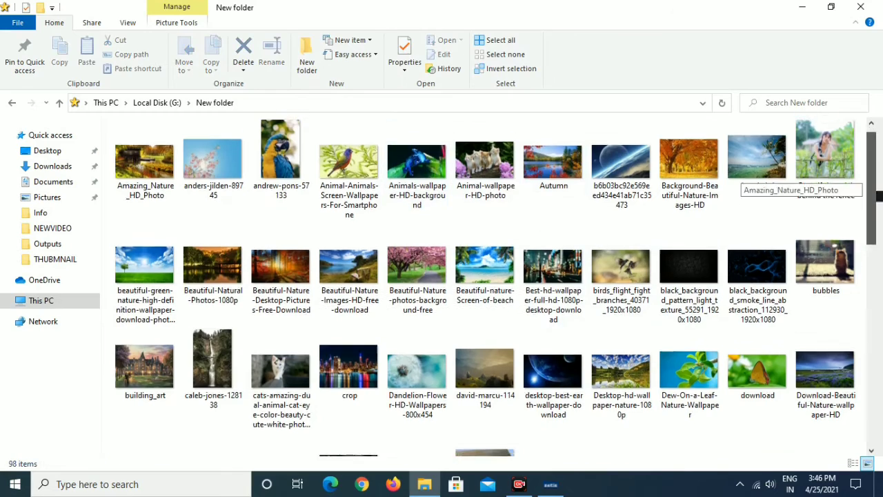
pyautogui.scroll(-5, 794, 183)
pyautogui.scroll(5, 794, 183)
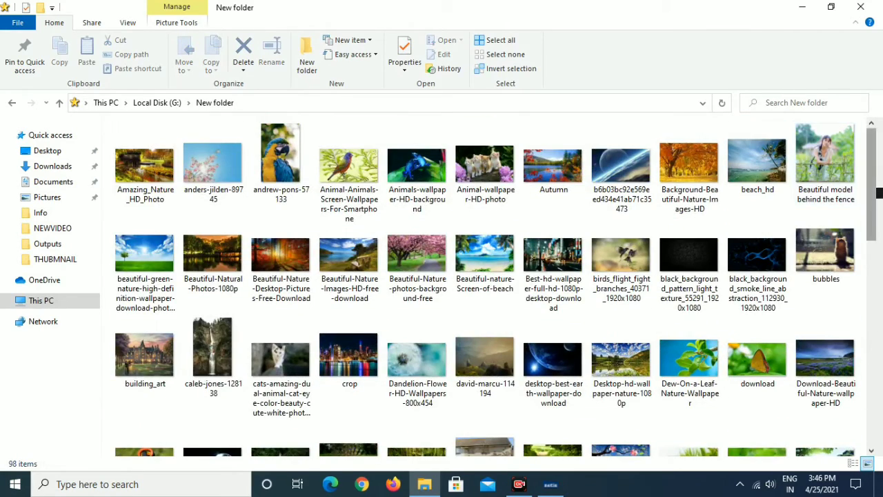
pyautogui.moveTo(880, 191); pyautogui.dragTo(880, 128)
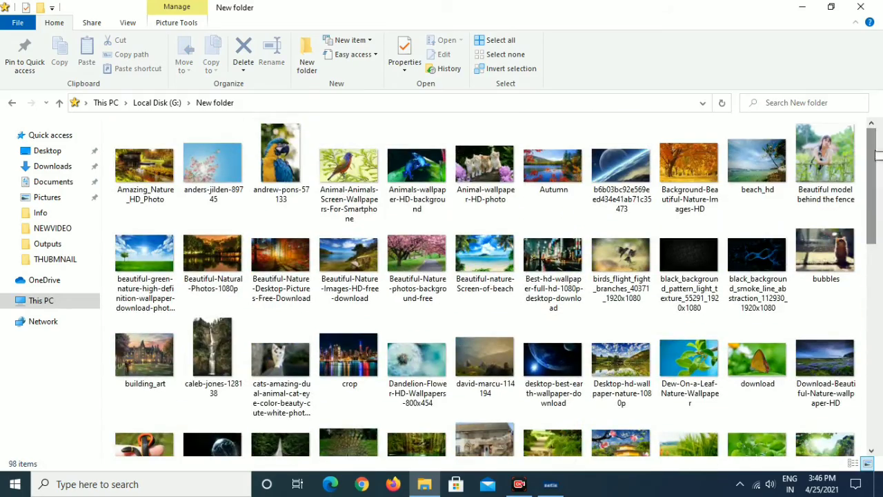
pyautogui.click(12, 102)
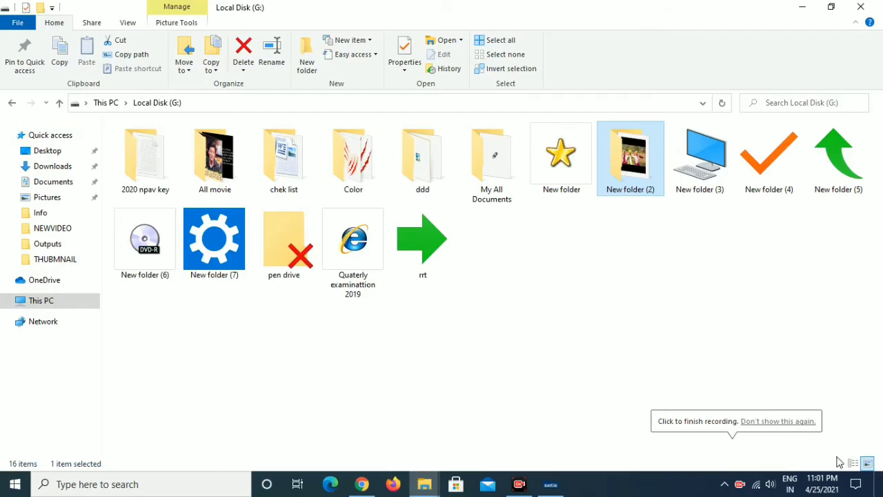
# - Clear the folder selection and refresh the contents of Local Disk (G:)
pyautogui.click(842, 460)
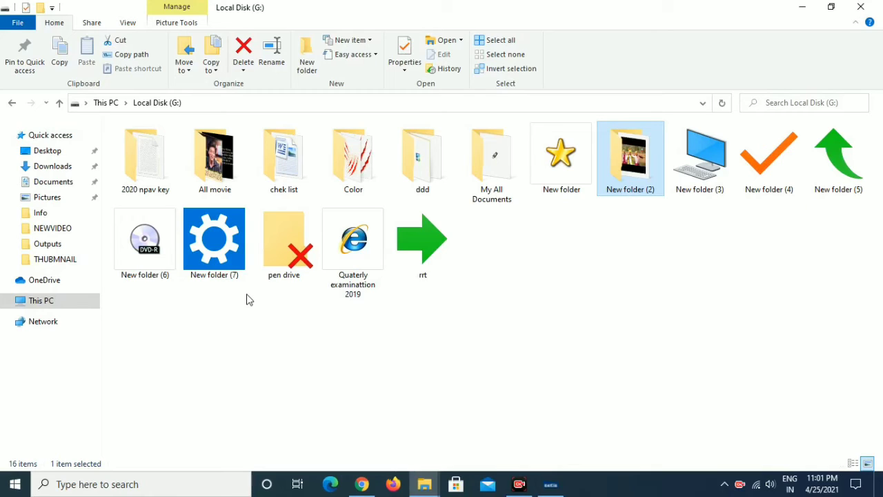
pyautogui.rightClick(400, 310)
pyautogui.click(462, 189)
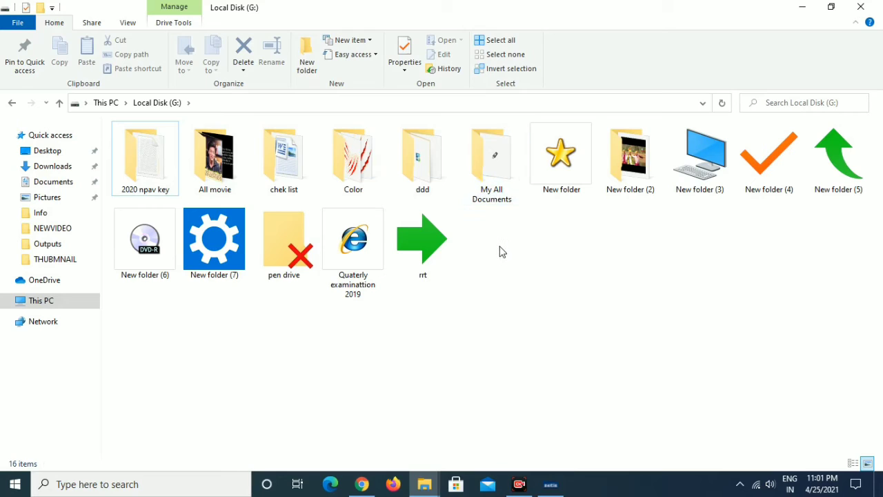
pyautogui.rightClick(474, 344)
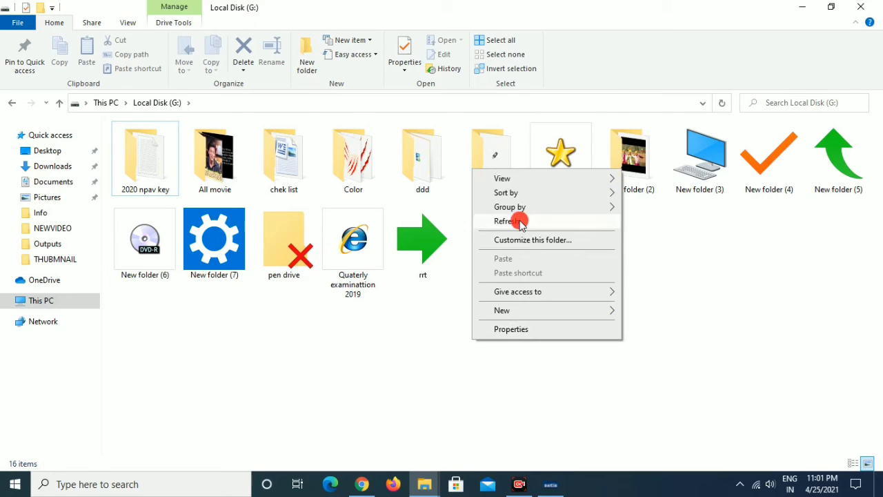
pyautogui.click(517, 219)
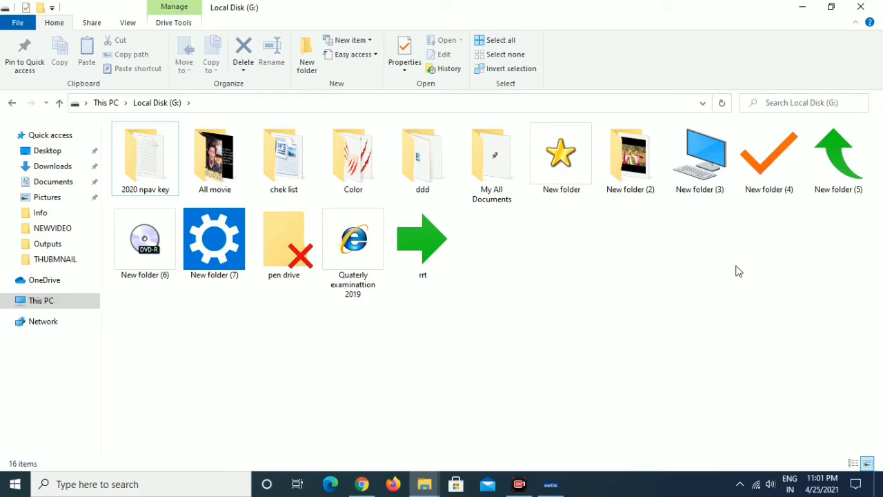
# - Restore the default folder icon of New folder (4) through its properties and apply the change
pyautogui.click(765, 181)
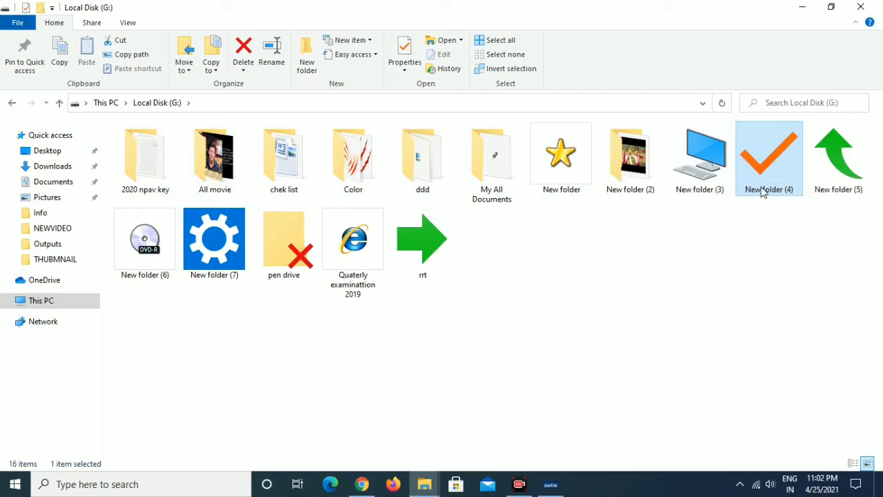
pyautogui.moveTo(761, 181)
pyautogui.rightClick(772, 160)
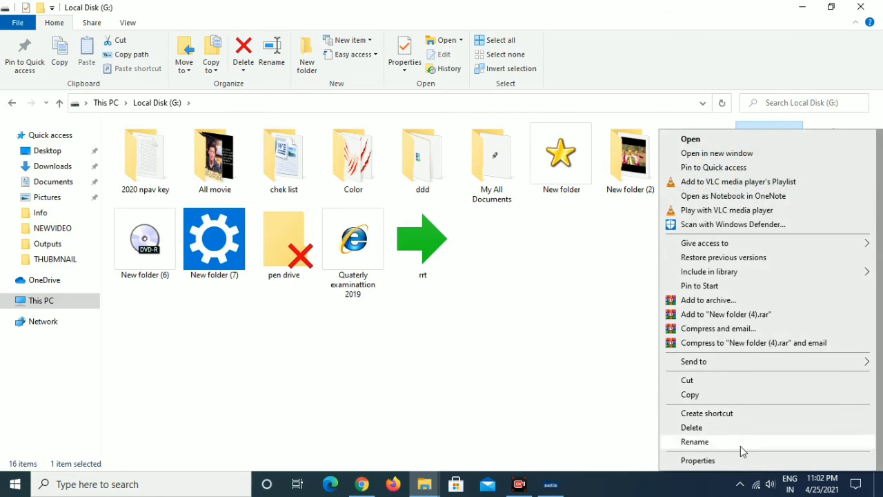
pyautogui.click(699, 460)
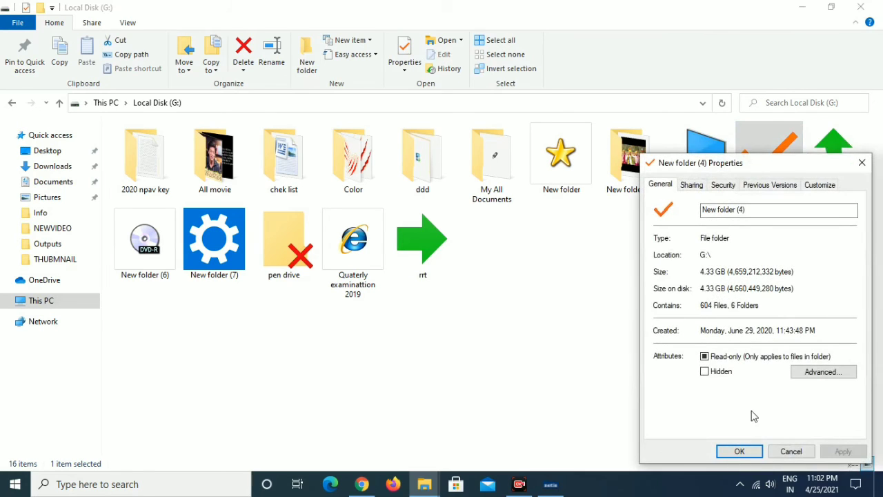
pyautogui.click(824, 188)
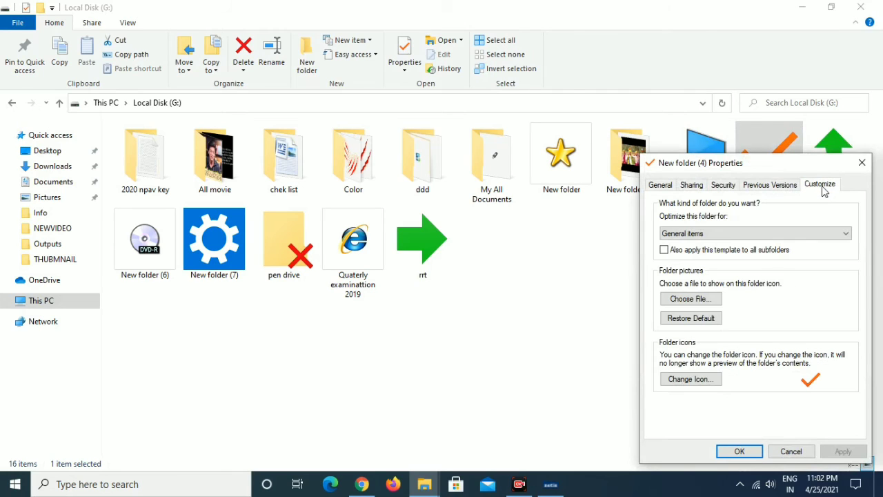
pyautogui.click(691, 380)
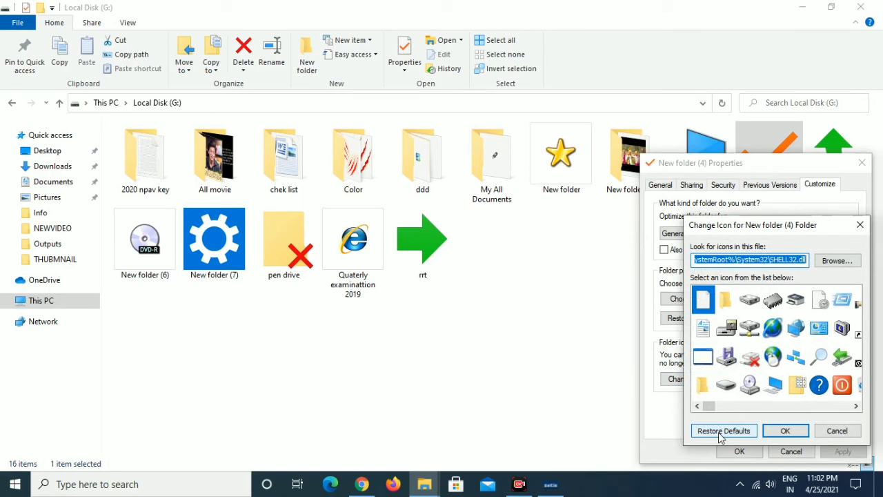
pyautogui.click(723, 432)
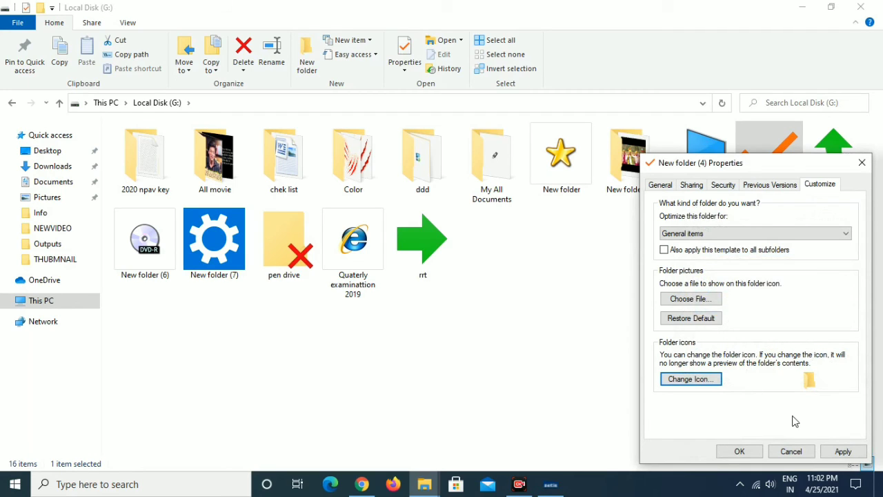
pyautogui.click(840, 452)
pyautogui.click(739, 451)
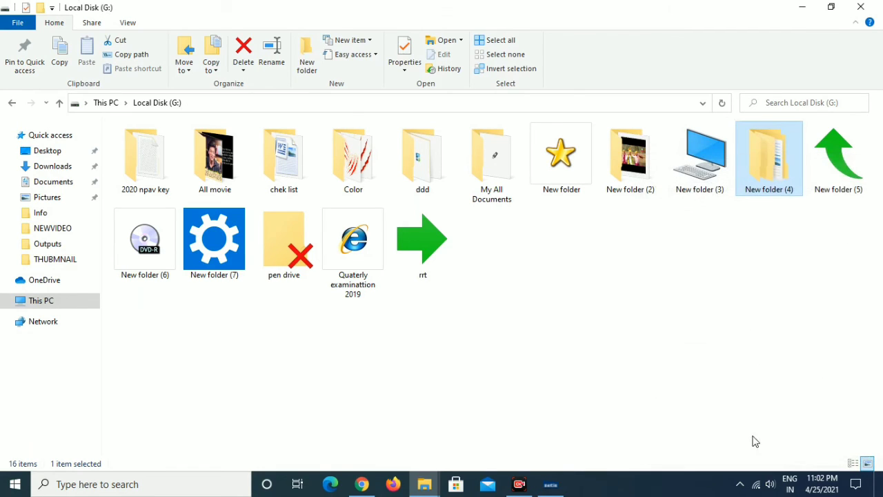
# - Open New folder (4) to check its contents and return to Local Disk (G:)
pyautogui.doubleClick(773, 184)
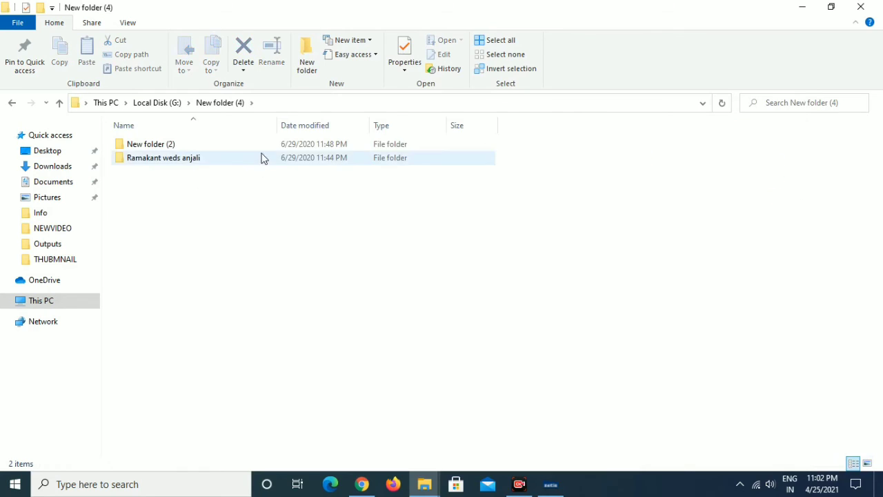
pyautogui.click(11, 102)
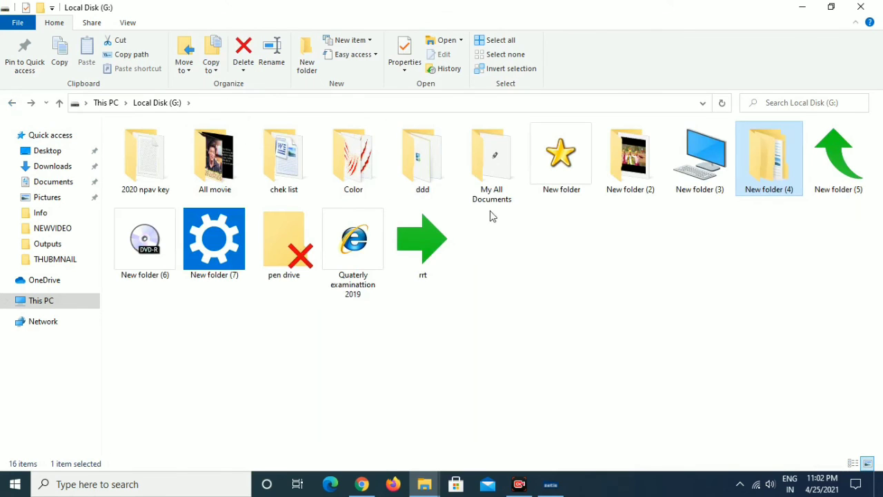
pyautogui.rightClick(690, 192)
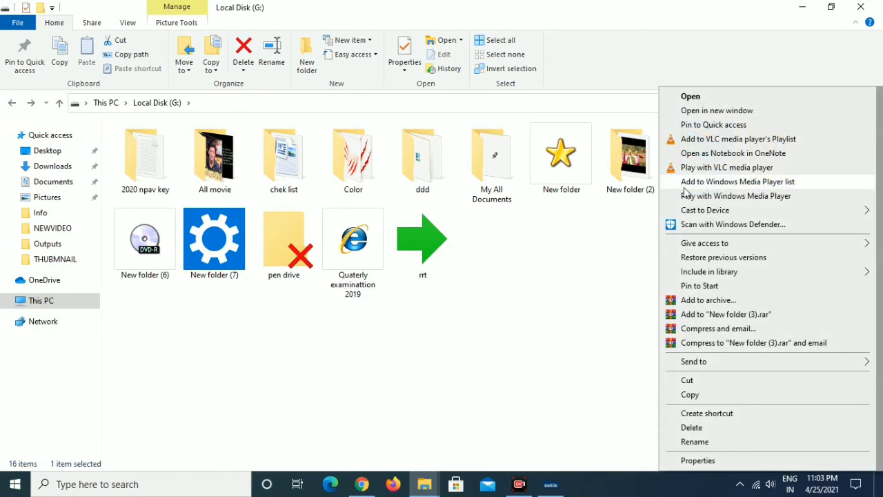
pyautogui.click(556, 272)
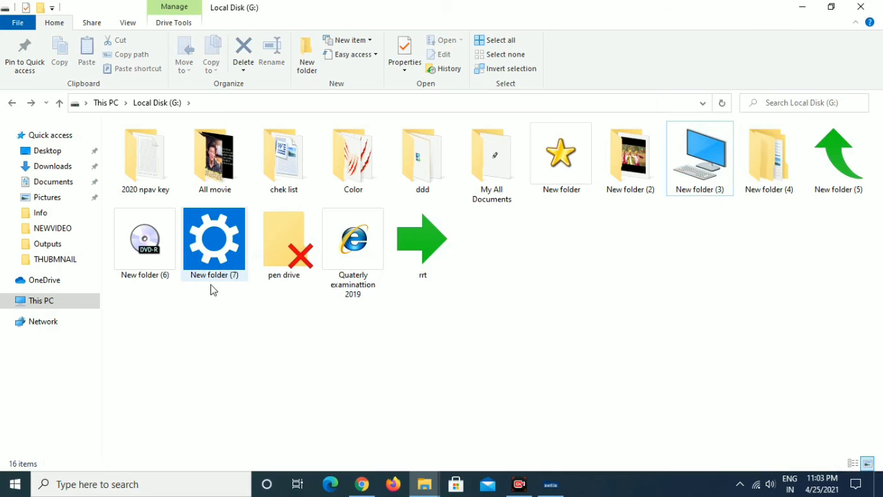
# - Restore the default folder icon of New folder (7) through its properties, apply the change, and refresh Local Disk (G:)
pyautogui.click(220, 248)
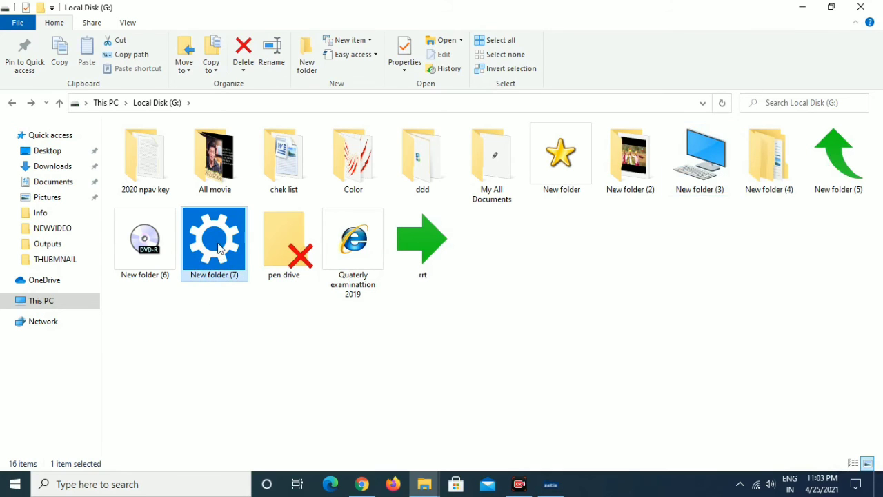
pyautogui.rightClick(219, 249)
pyautogui.click(259, 461)
pyautogui.click(404, 186)
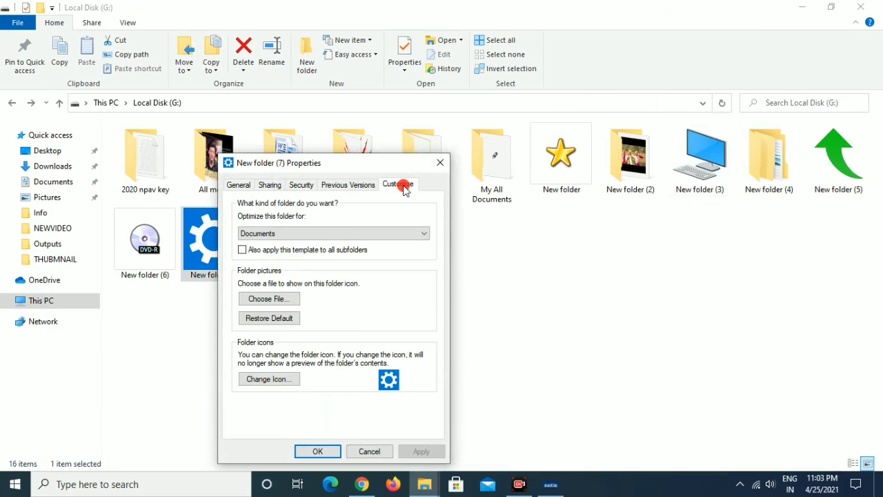
pyautogui.click(289, 383)
pyautogui.click(301, 432)
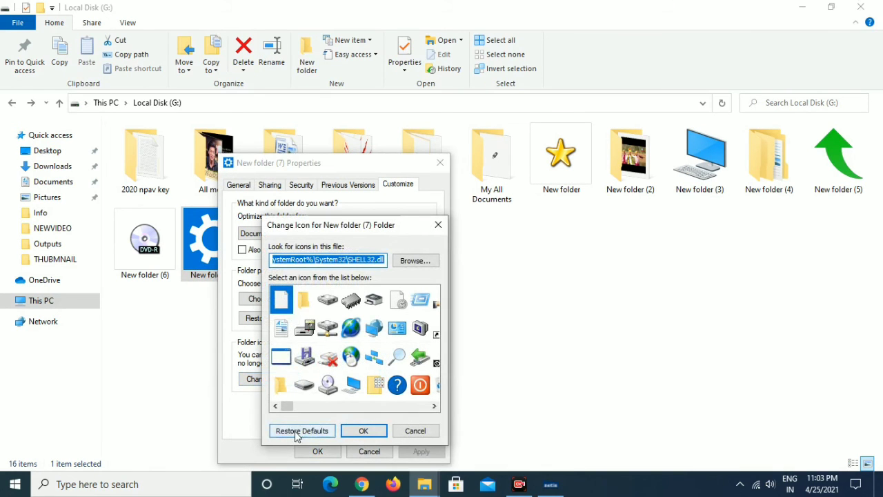
pyautogui.click(423, 452)
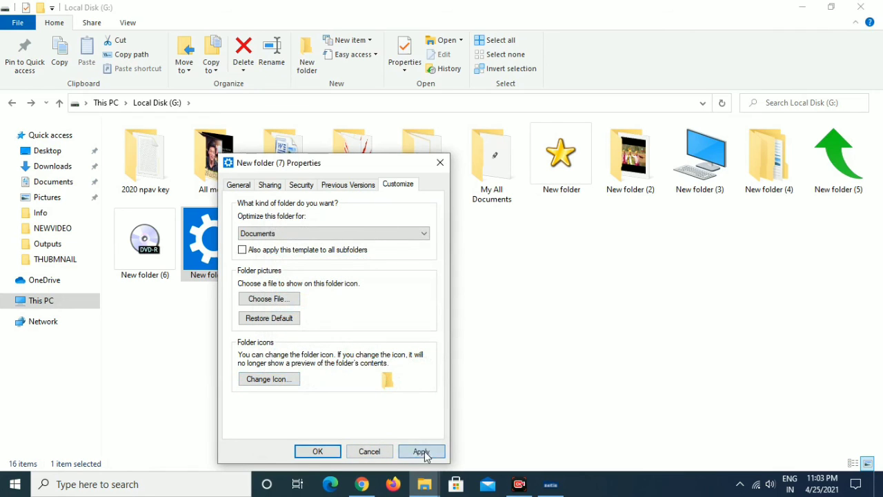
pyautogui.click(318, 452)
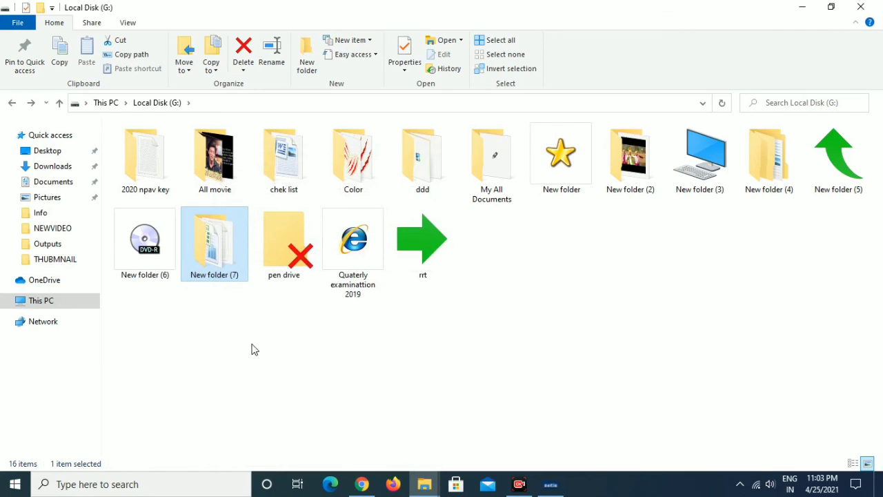
pyautogui.rightClick(209, 330)
pyautogui.click(267, 209)
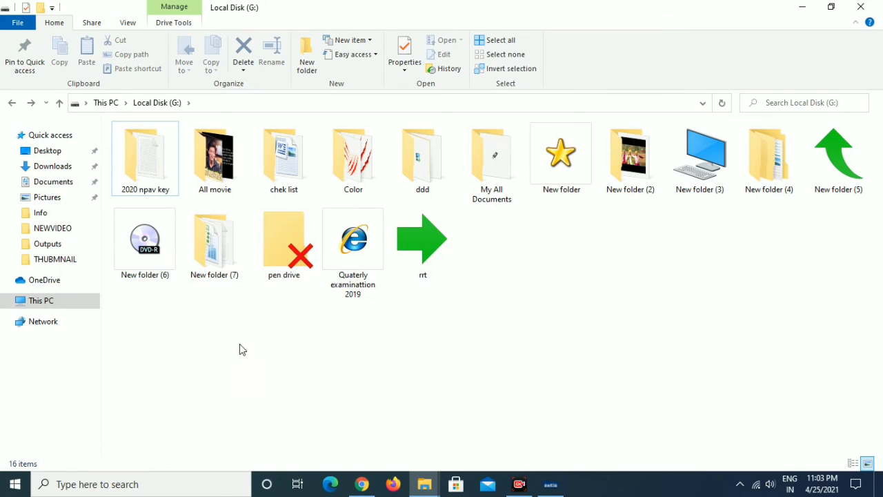
# - Open New folder (7) to check its contents, return to Local Disk (G:), and refresh the drive
pyautogui.doubleClick(222, 250)
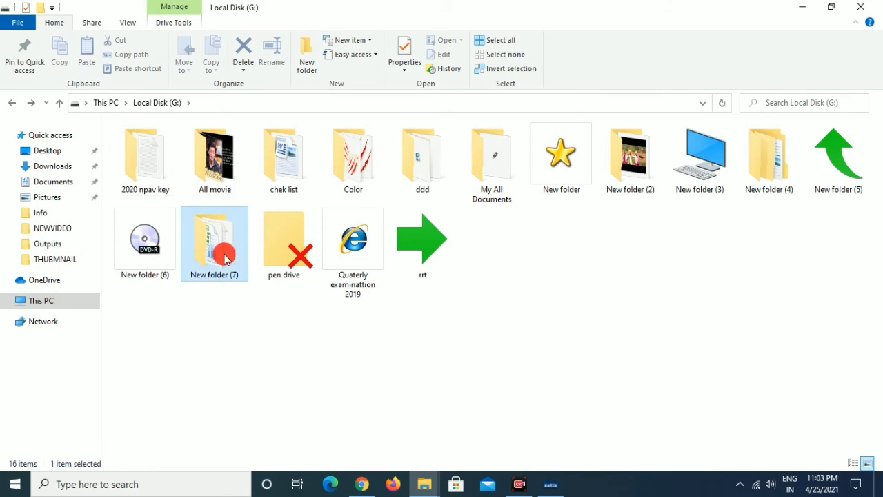
pyautogui.click(10, 103)
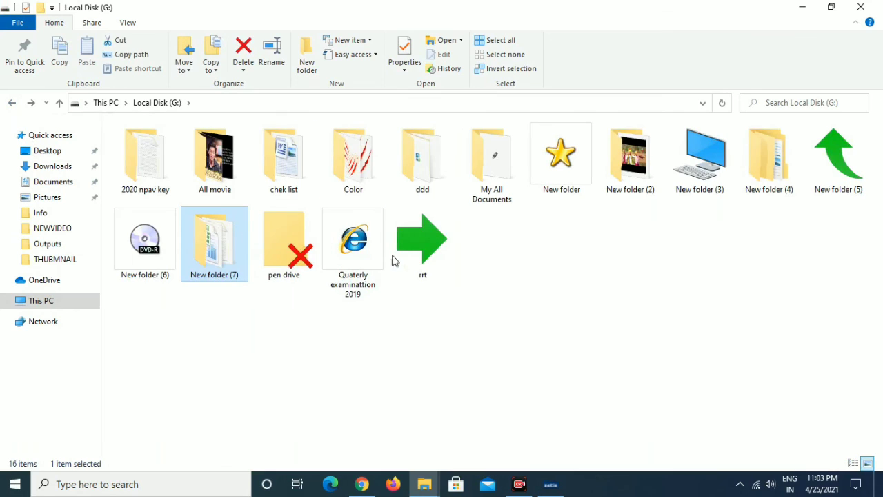
pyautogui.rightClick(533, 298)
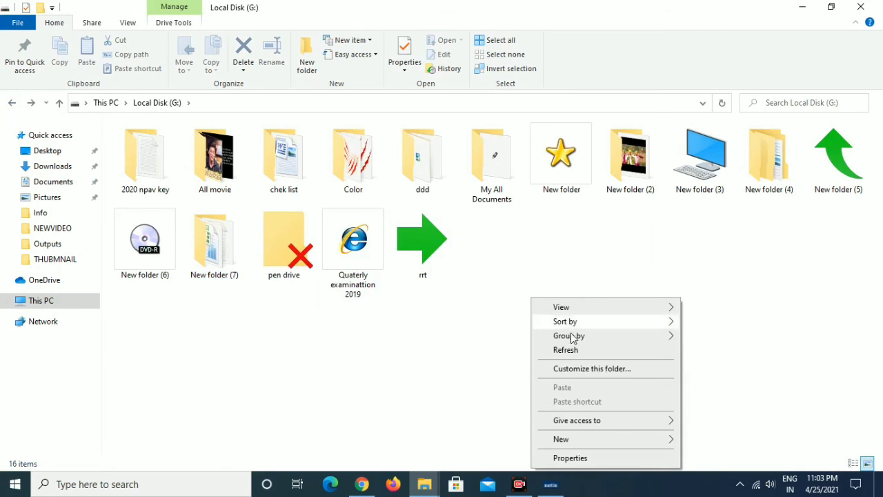
pyautogui.click(570, 347)
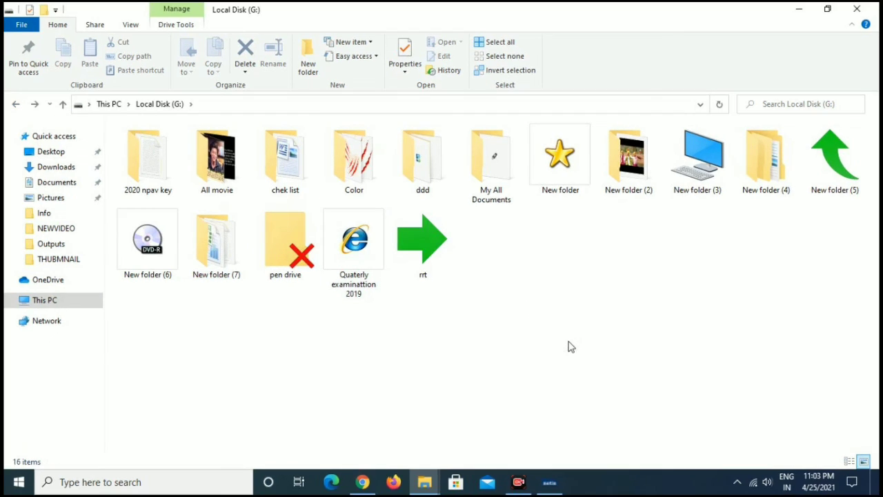